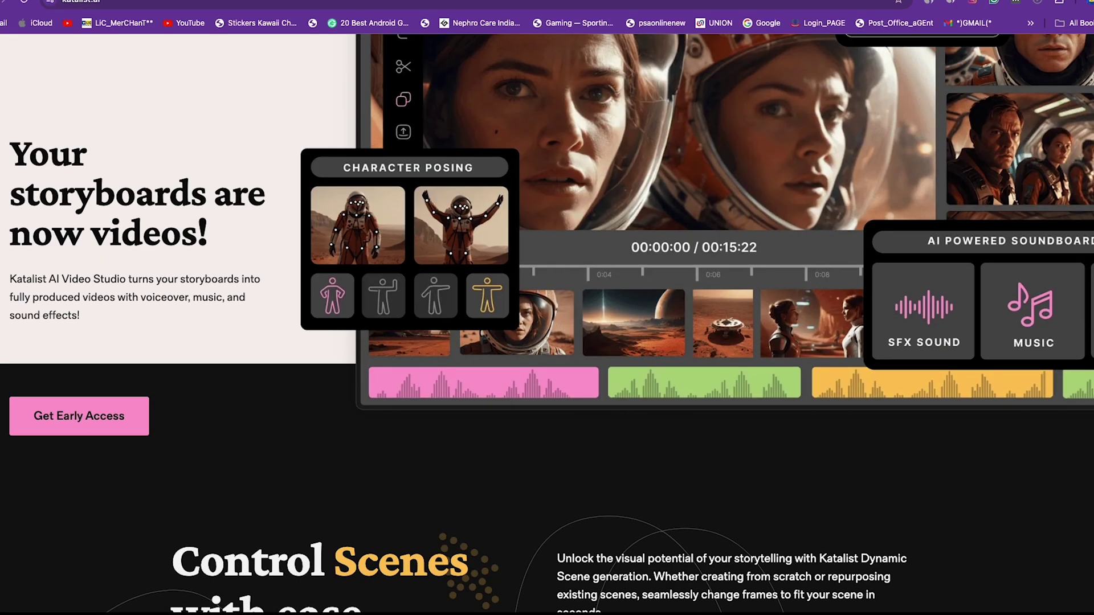
# Step: Start a new storyboard project from the Katalist landing page and bring up the script import options
pyautogui.scroll(-2, 547, 319)
pyautogui.scroll(-6, 546, 323)
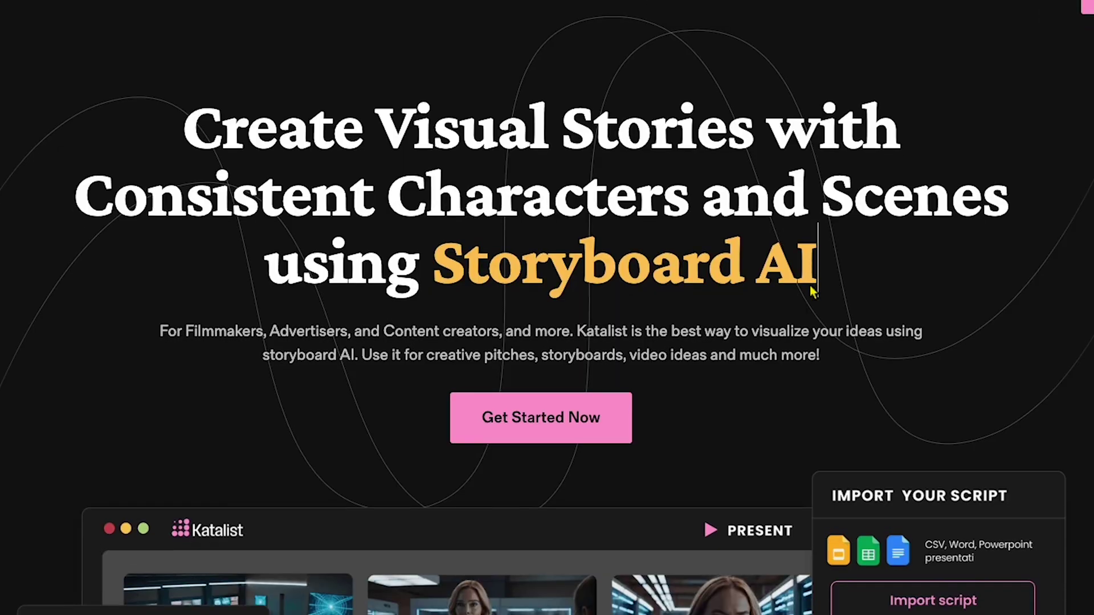
pyautogui.scroll(-3, 810, 285)
pyautogui.scroll(4, 740, 371)
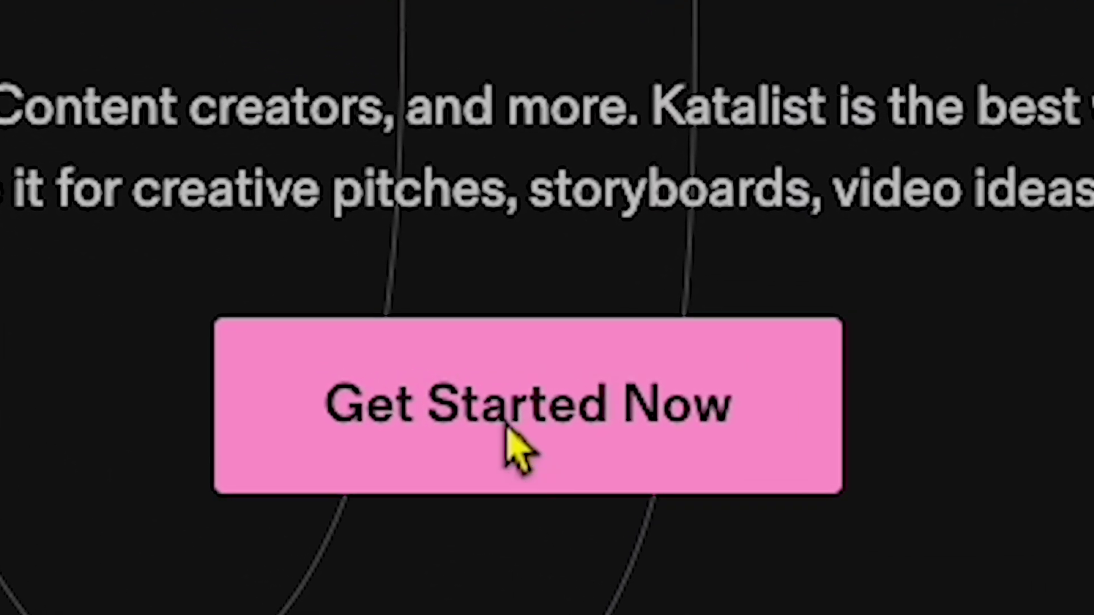
pyautogui.click(534, 478)
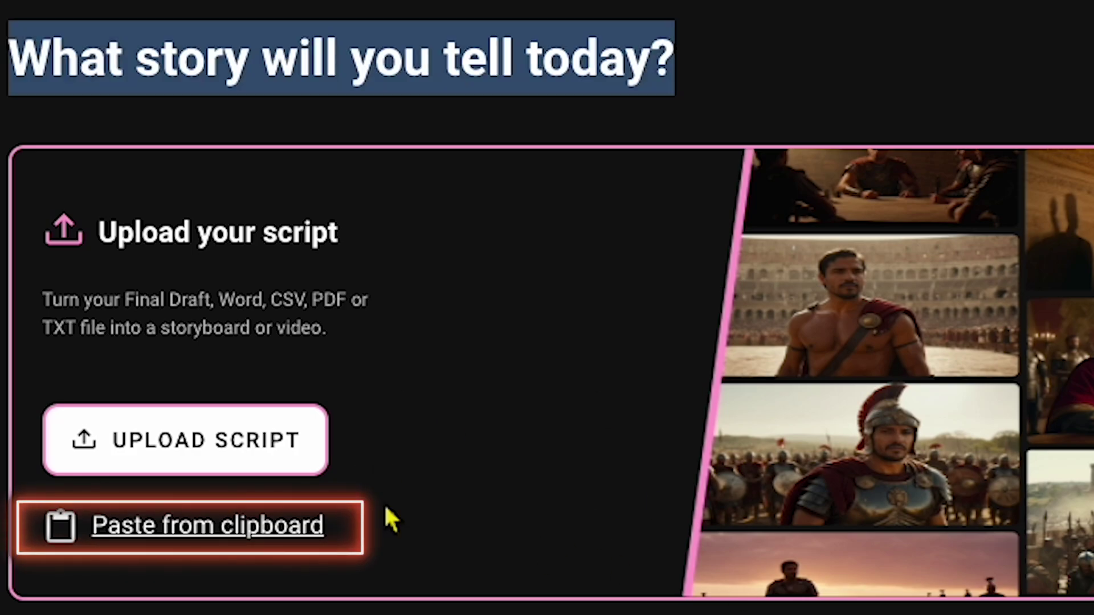
pyautogui.click(253, 527)
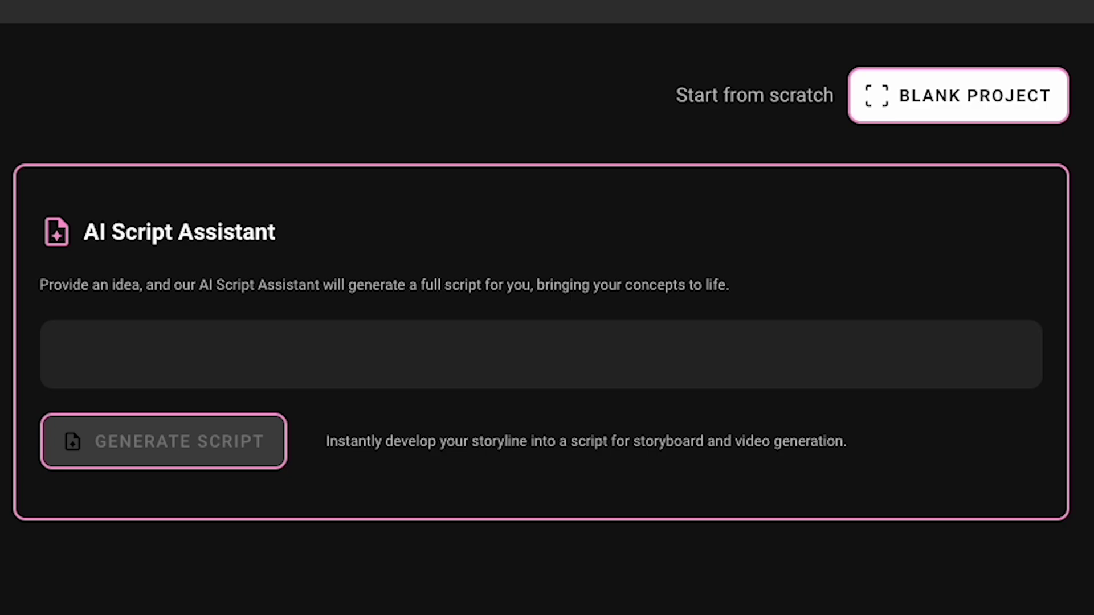
# Step: Paste the medieval knight and Drakorax story idea and generate a full script from it
pyautogui.click(180, 360)
pyautogui.write('A medieval knight fights a Dracorax to save his village from ruin')
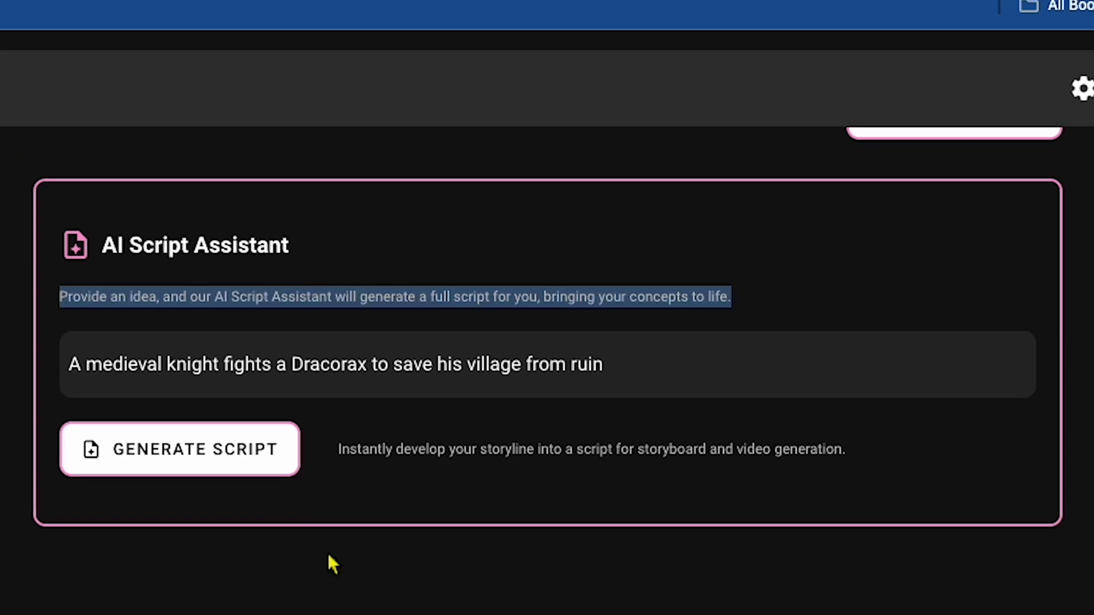
pyautogui.click(234, 466)
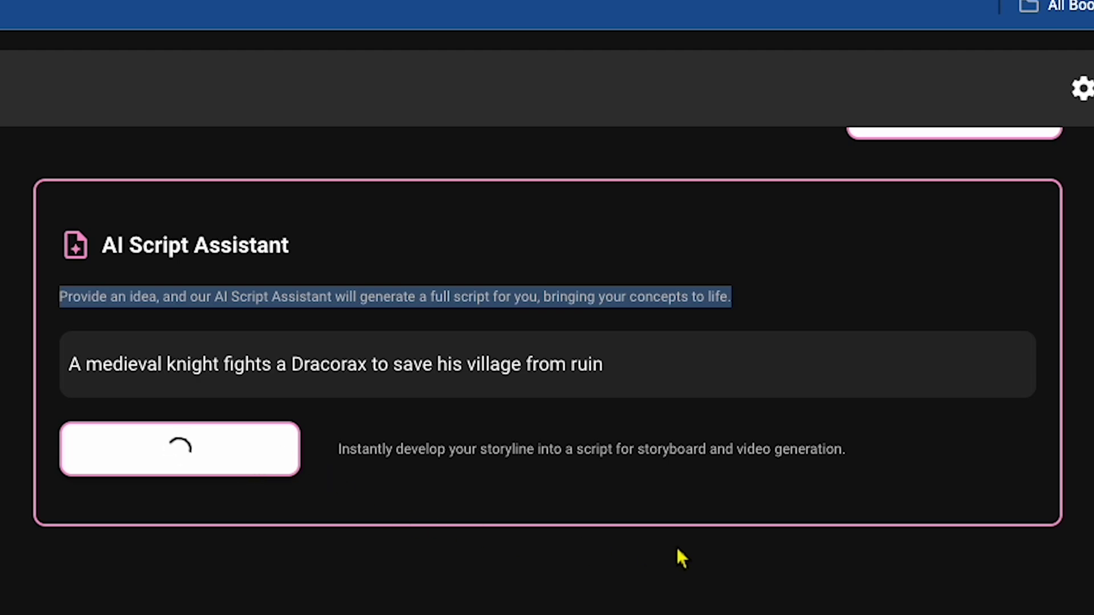
pyautogui.scroll(2, 692, 584)
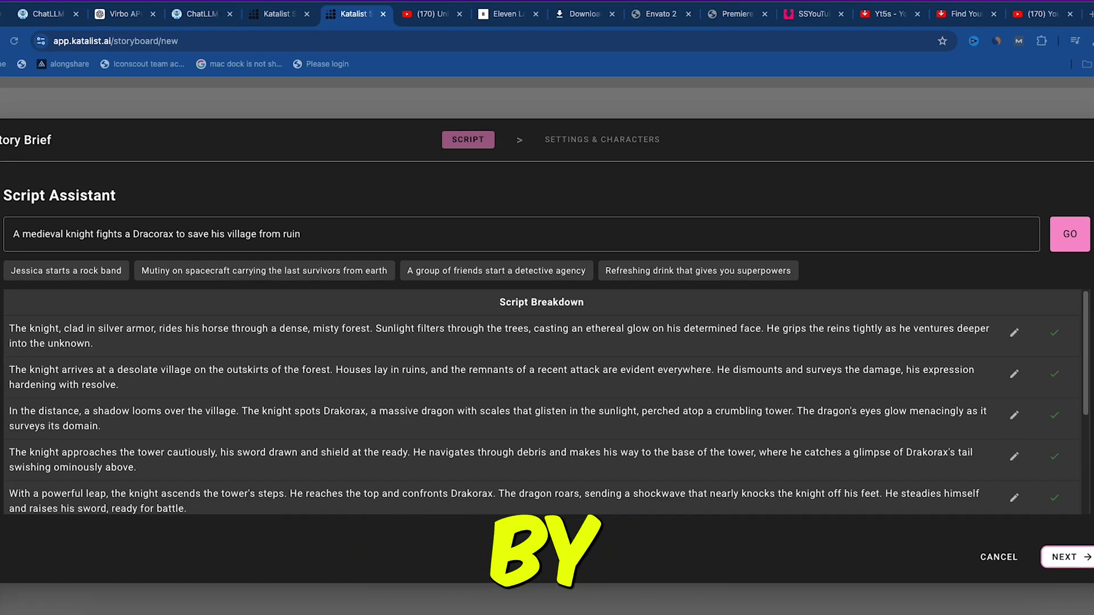
# Step: Edit and confirm the first scene, then continue to settings with project name The Knight's Valor
pyautogui.tripleClick(32, 142)
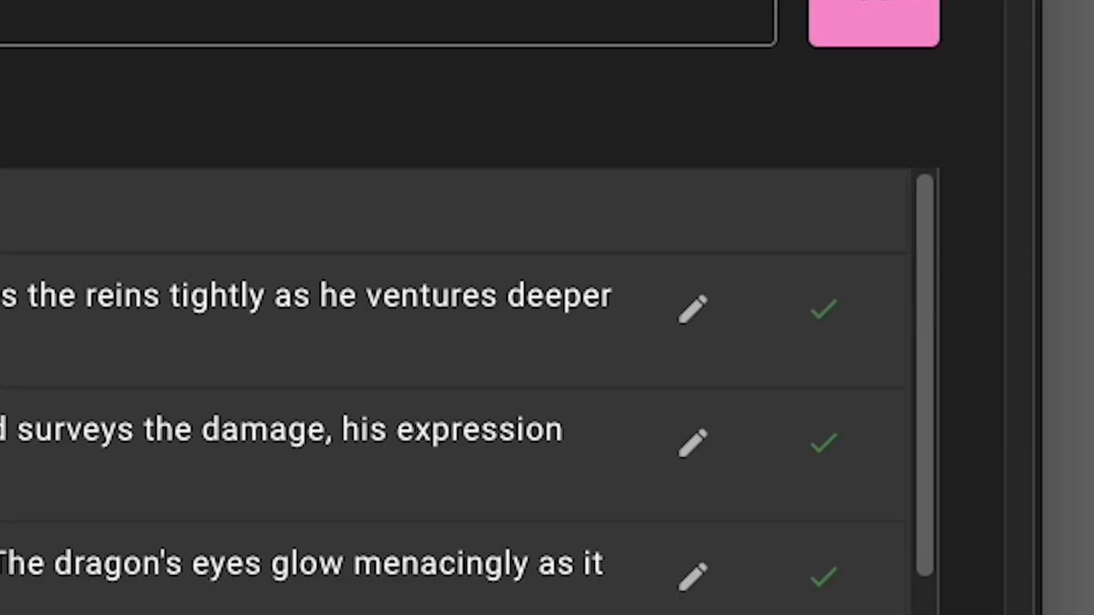
pyautogui.click(1014, 333)
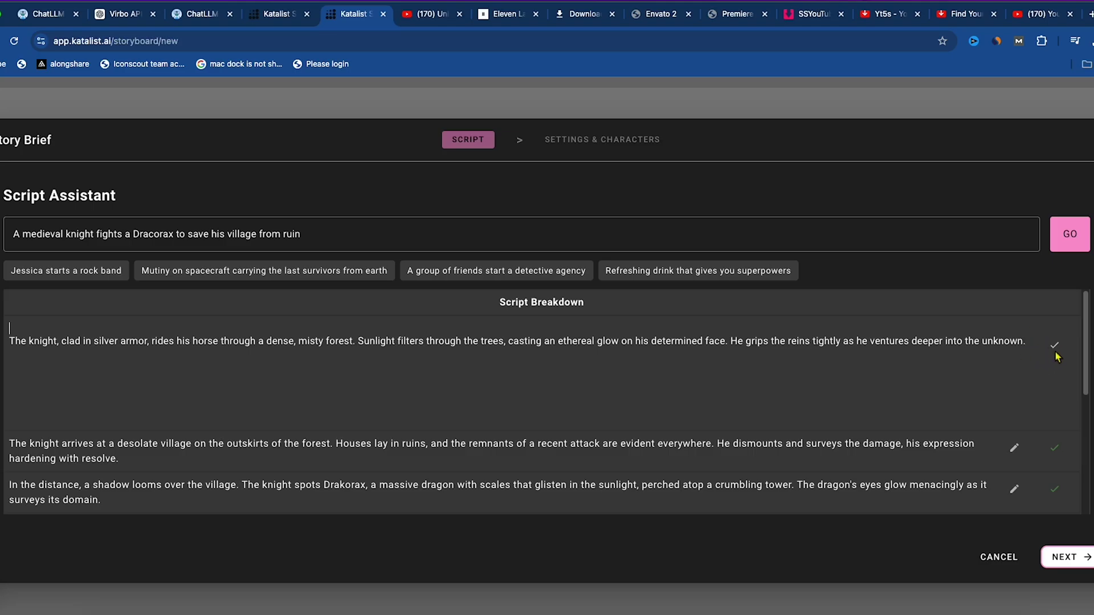
pyautogui.click(1055, 346)
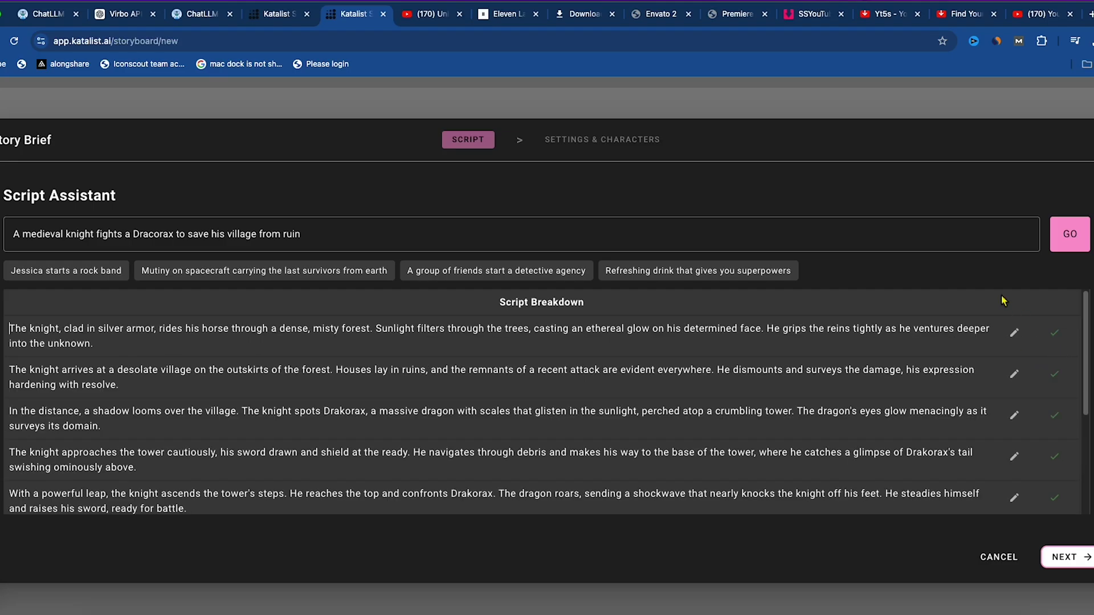
pyautogui.click(1064, 557)
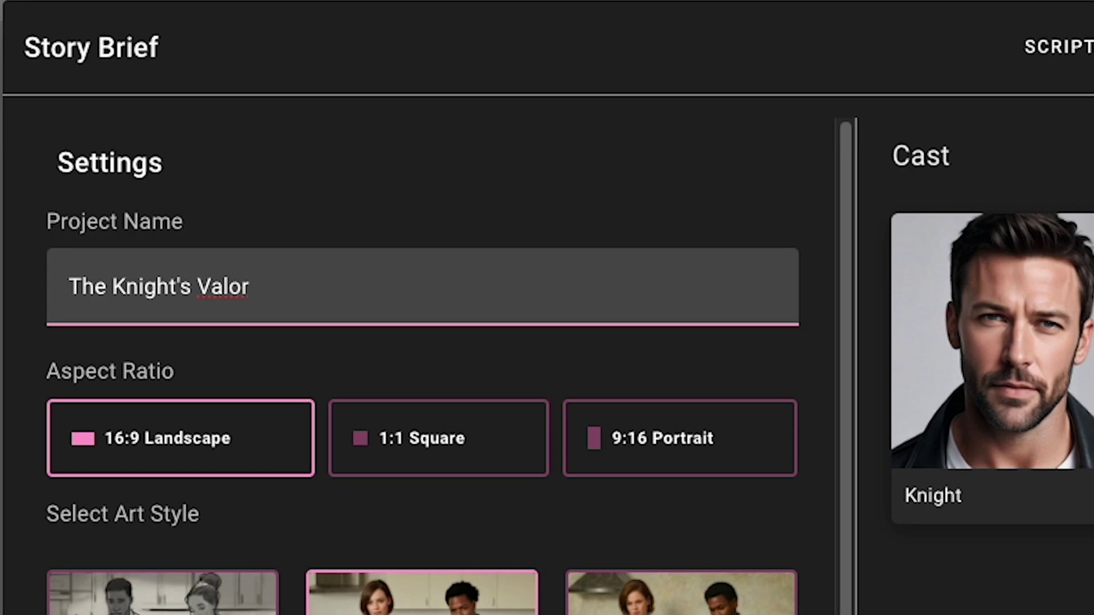
pyautogui.press('Tab')
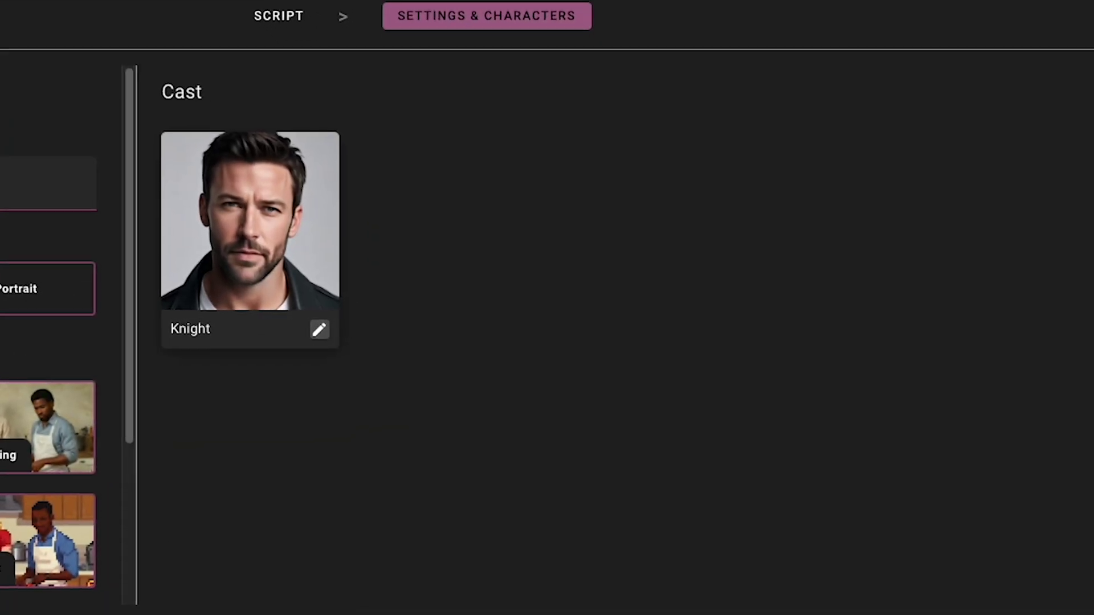
pyautogui.click(323, 329)
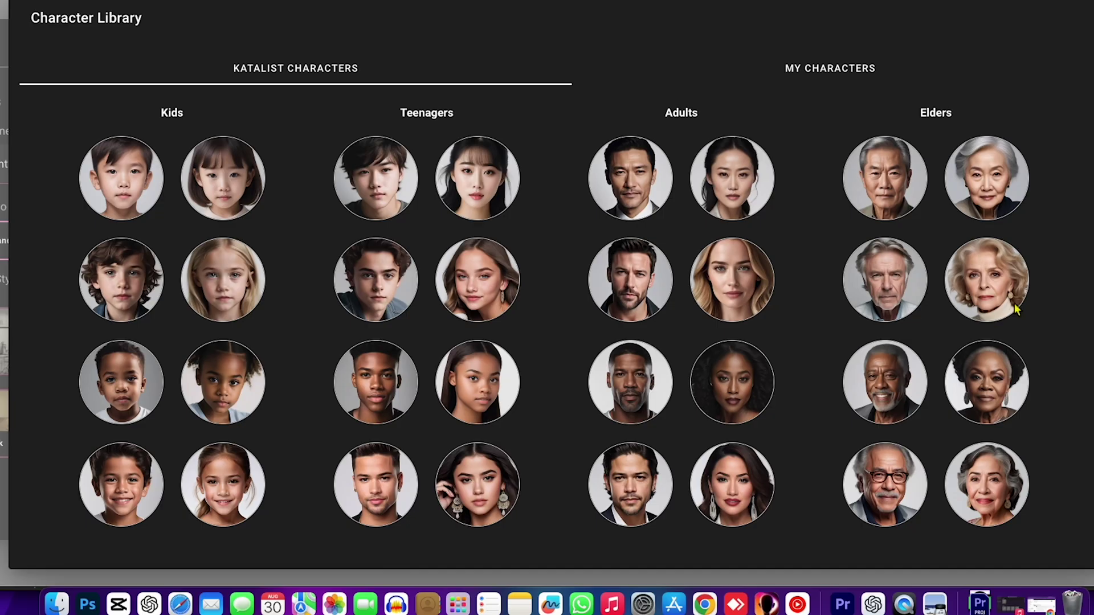
# Step: Start a new character under My Characters and begin filling in its description
pyautogui.click(808, 71)
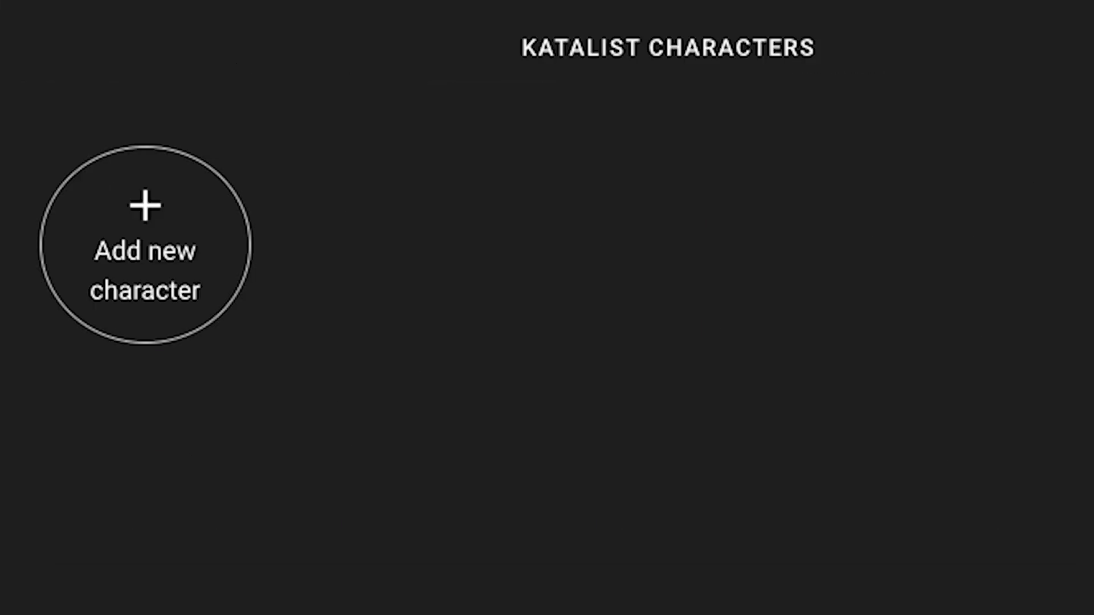
pyautogui.click(233, 282)
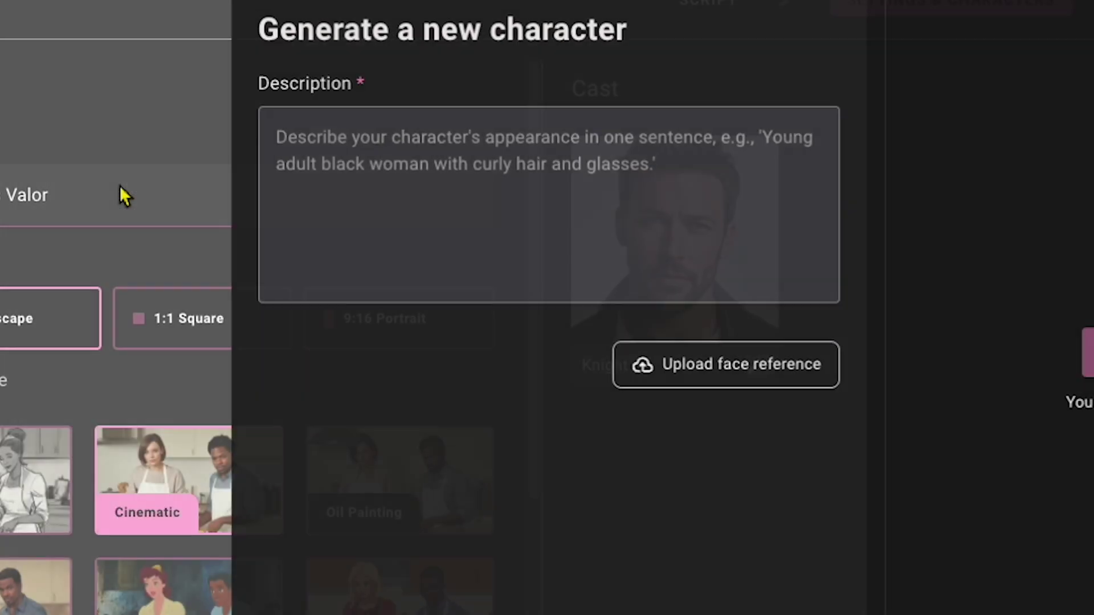
pyautogui.click(540, 249)
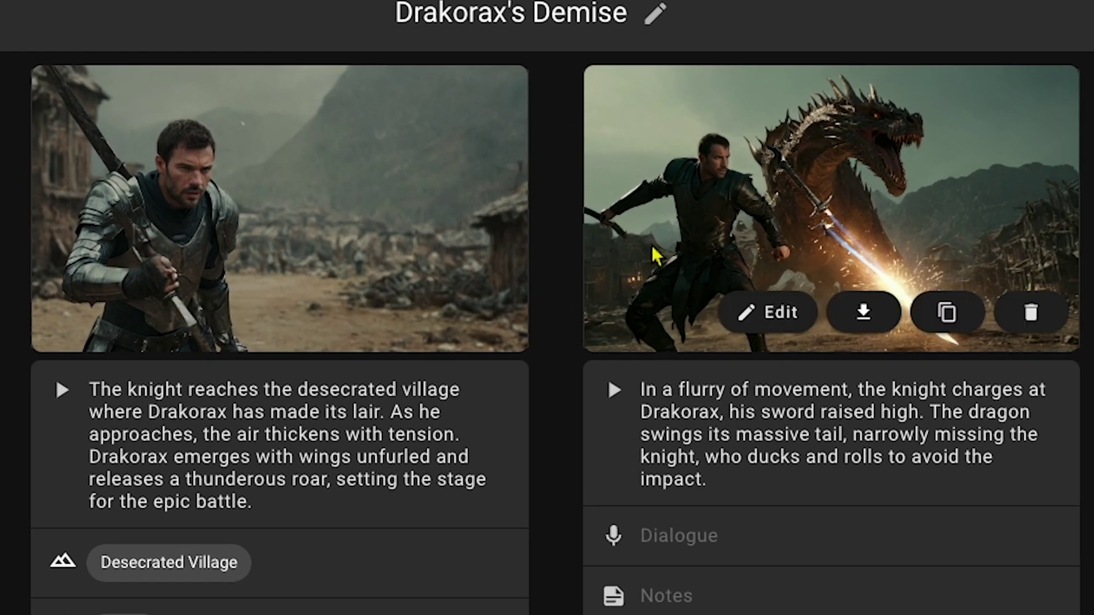
# Step: Insert a shot between the two frames showing the desecrated village before Drakorax arrives, and generate its image
pyautogui.moveTo(557, 370)
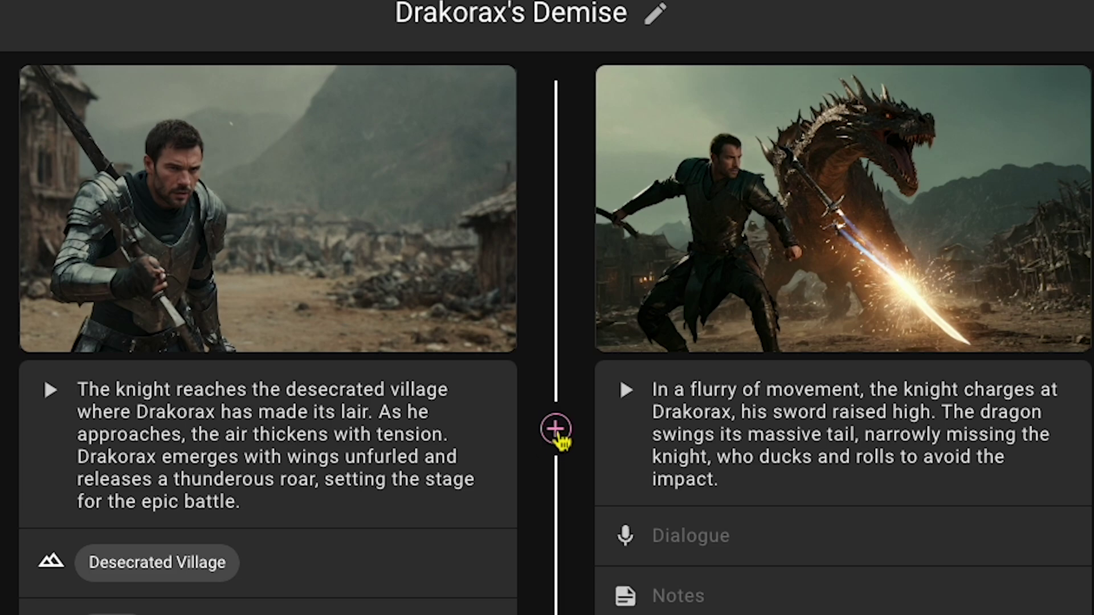
pyautogui.click(552, 440)
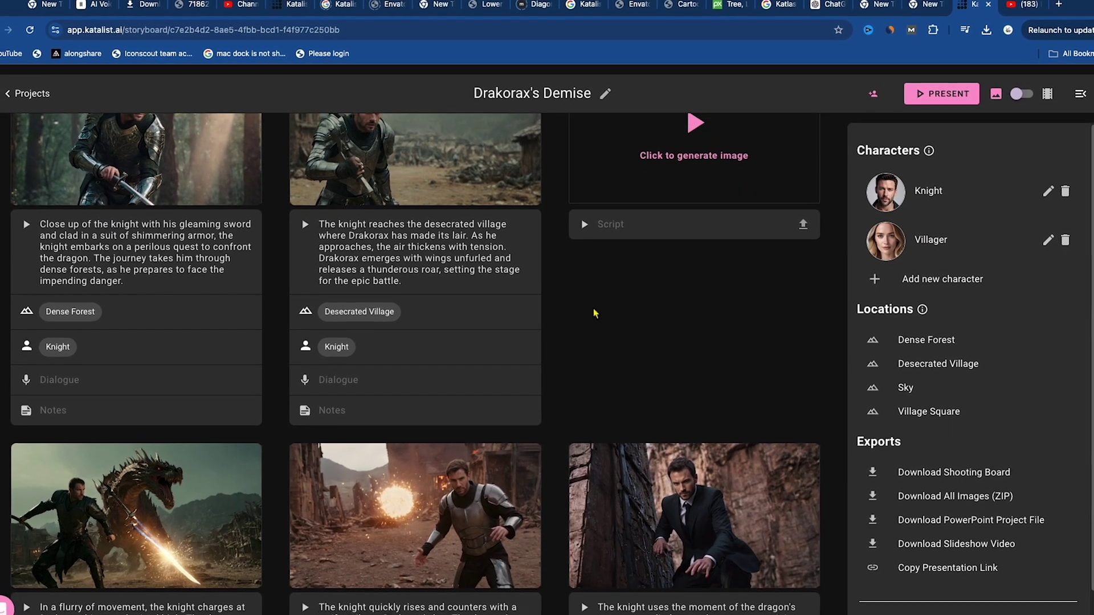
pyautogui.scroll(2, 601, 434)
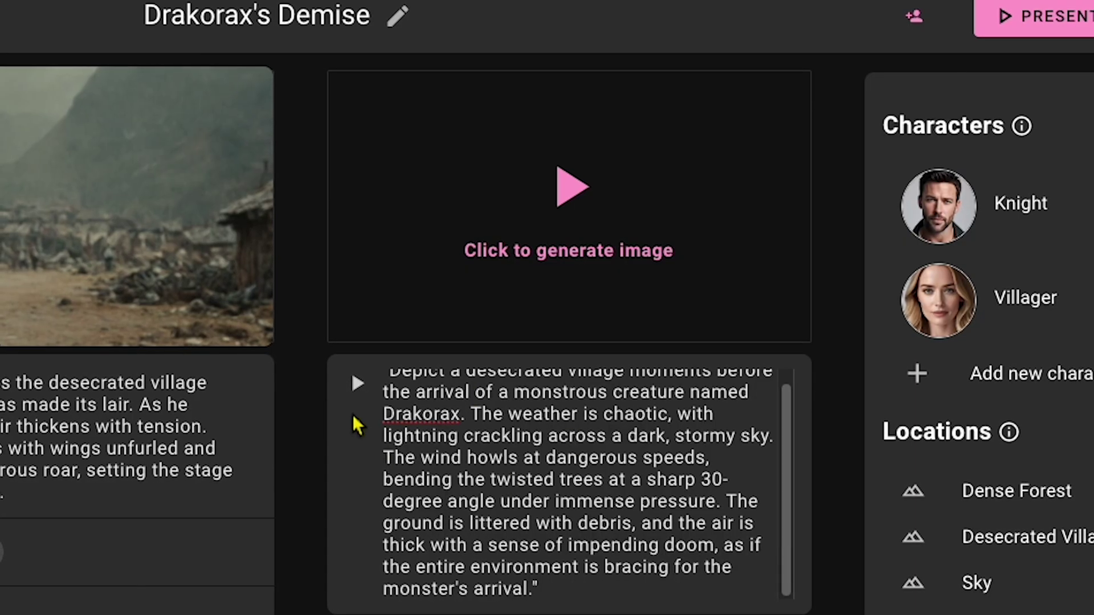
pyautogui.click(616, 183)
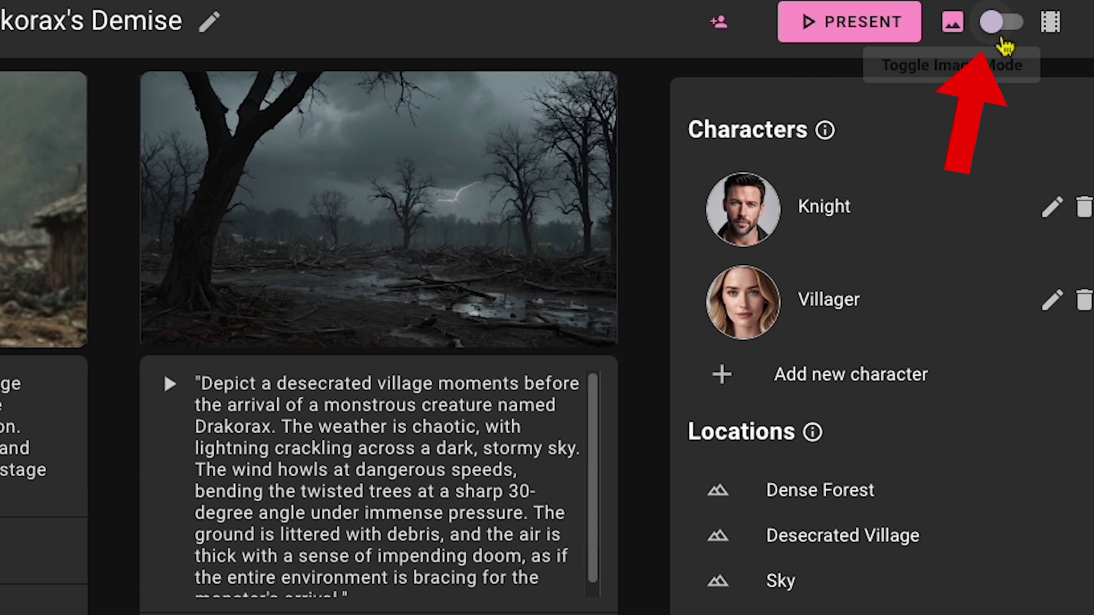
# Step: Switch the storyboard from image mode into video mode
pyautogui.click(994, 38)
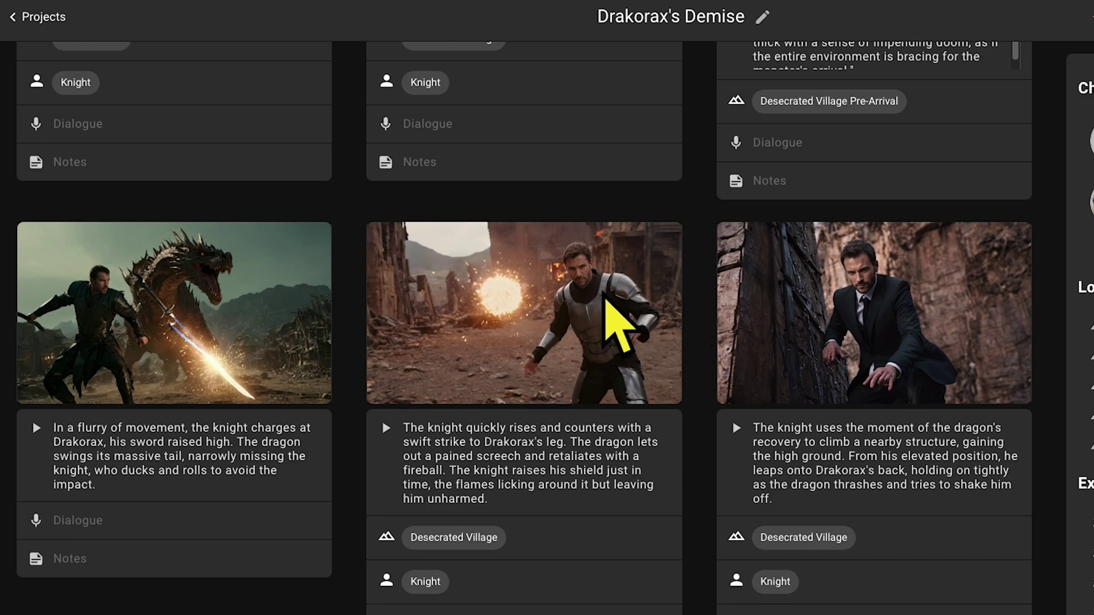
# Step: Open Shot 5's image and paint over the suited man's raised hand with Generative Fill
pyautogui.moveTo(834, 391)
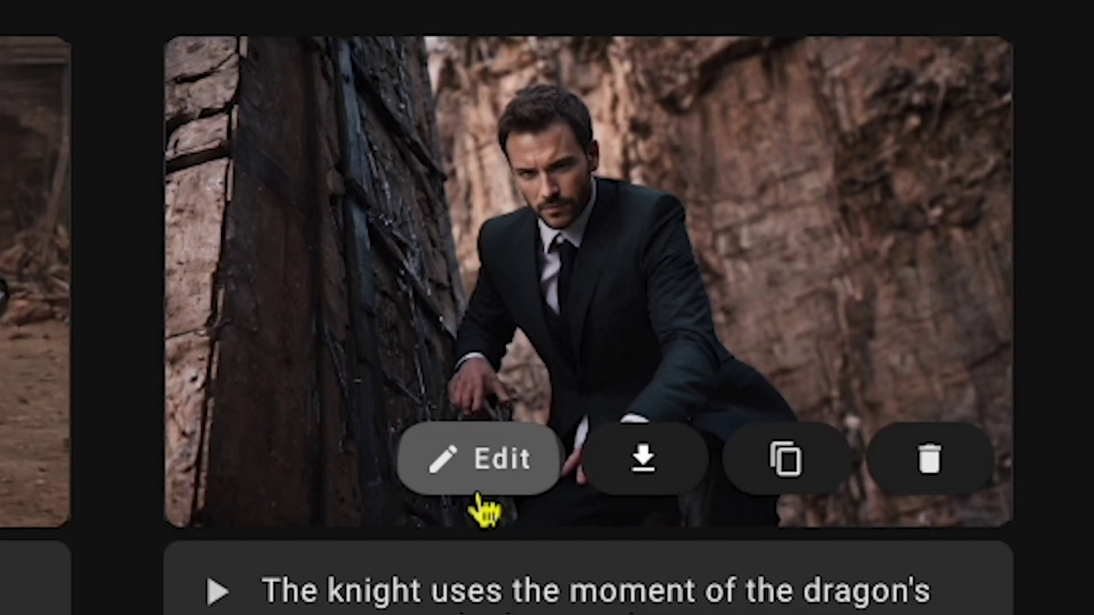
pyautogui.click(482, 488)
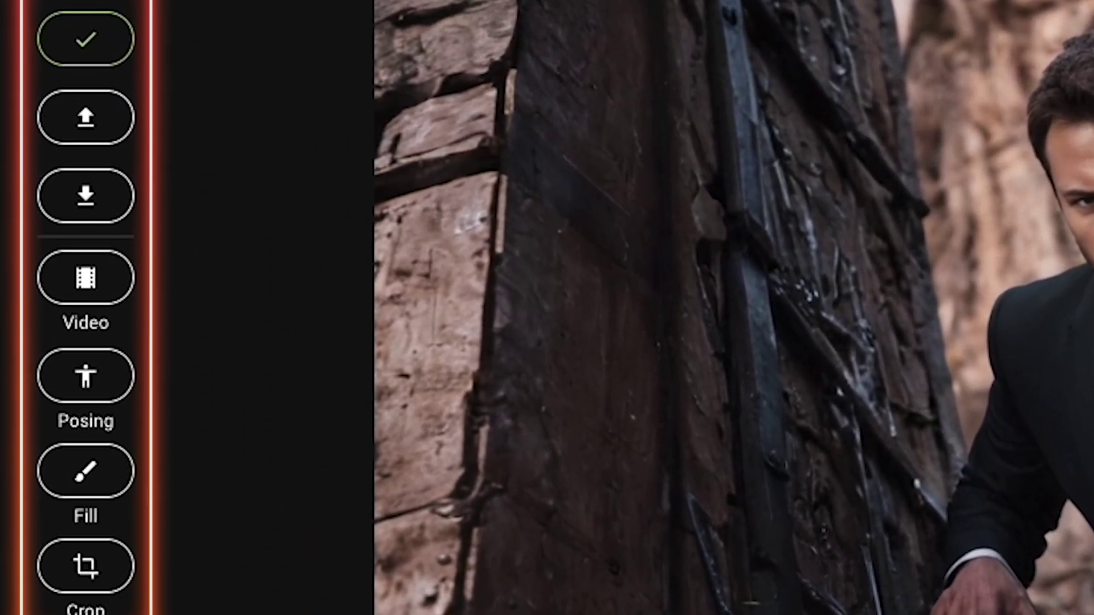
pyautogui.click(112, 390)
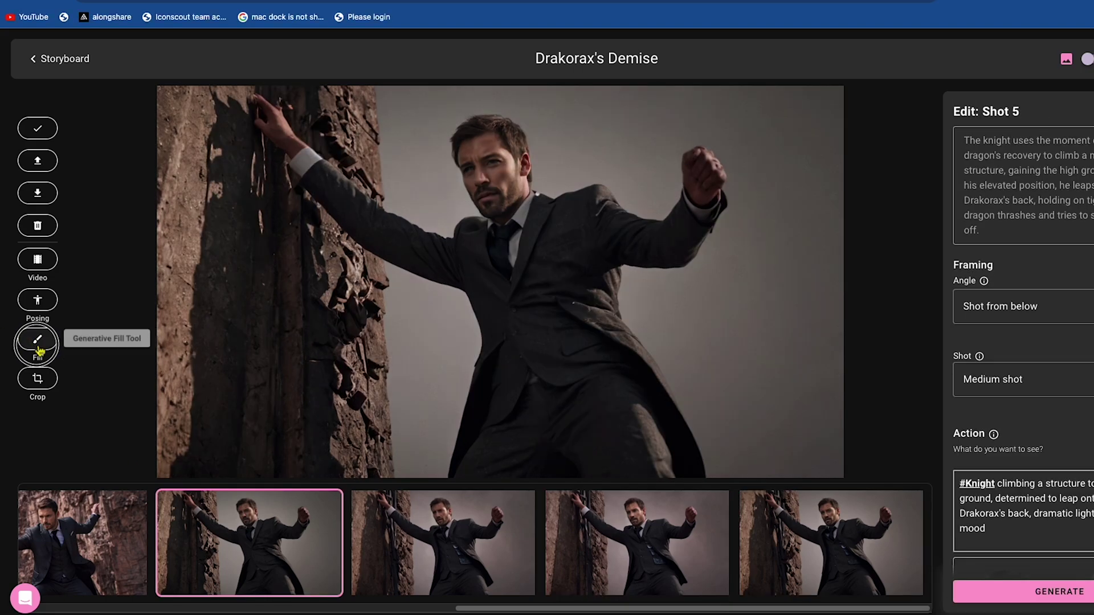
pyautogui.click(39, 345)
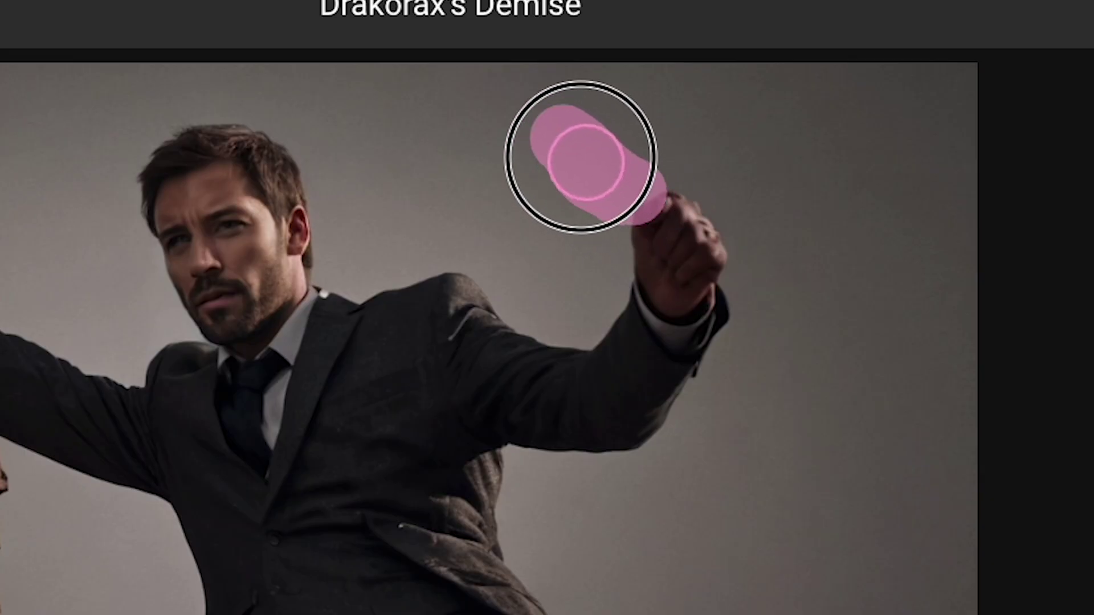
pyautogui.moveTo(732, 312); pyautogui.dragTo(715, 293)
pyautogui.moveTo(562, 130)
pyautogui.mouseDown()
pyautogui.moveTo(660, 190)
pyautogui.moveTo(556, 120)
pyautogui.moveTo(615, 206)
pyautogui.mouseUp()
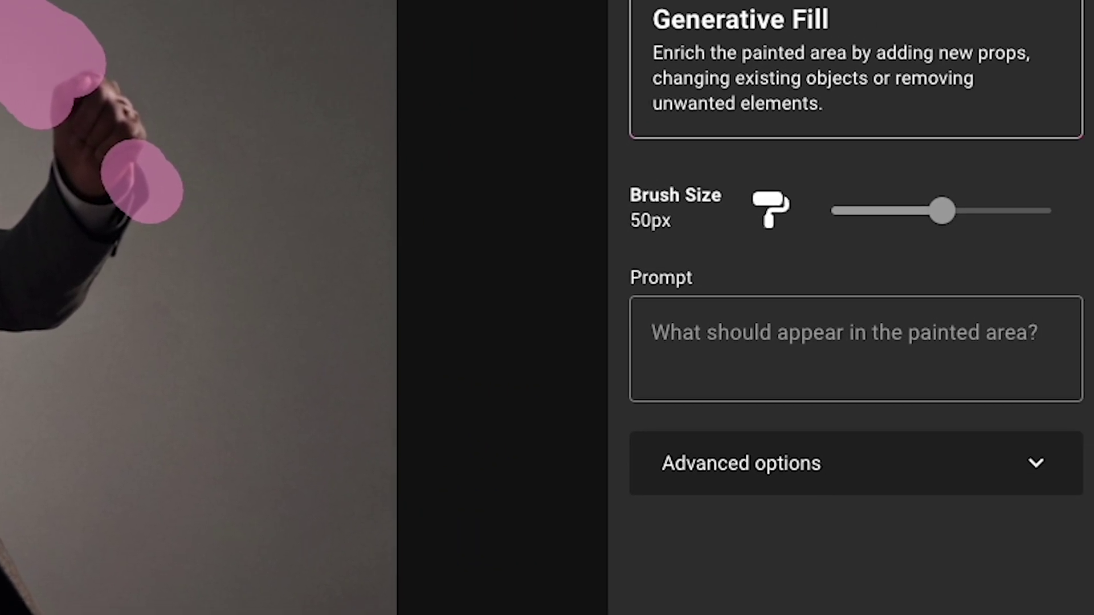
# Step: Generate knives from the prompt 'KNIF' and apply the first knife result to the shot
pyautogui.write('KNIF')
pyautogui.click(795, 484)
pyautogui.click(777, 466)
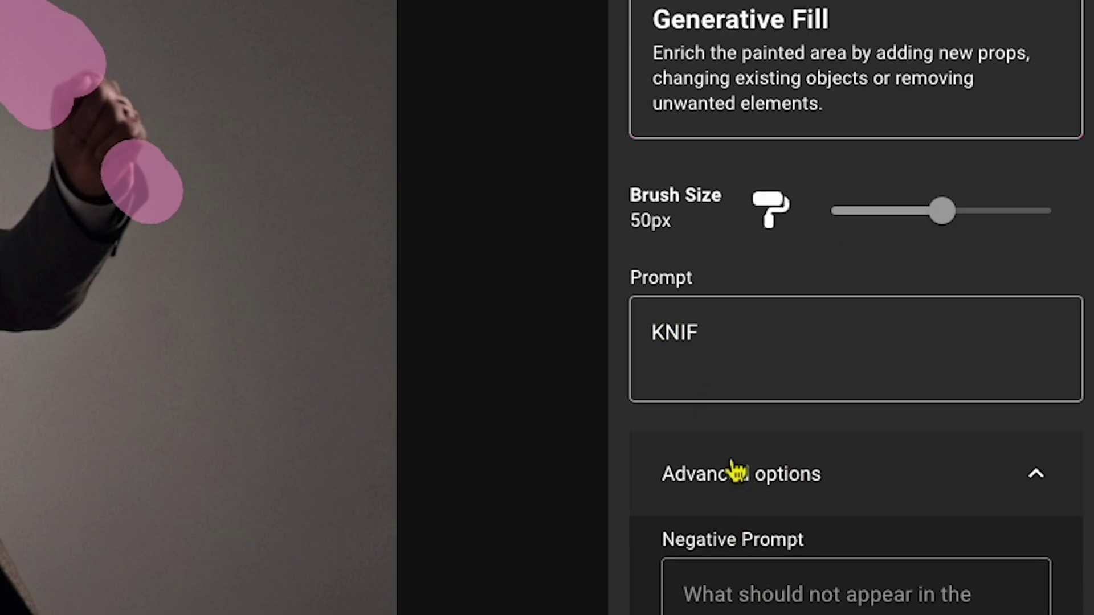
pyautogui.click(732, 471)
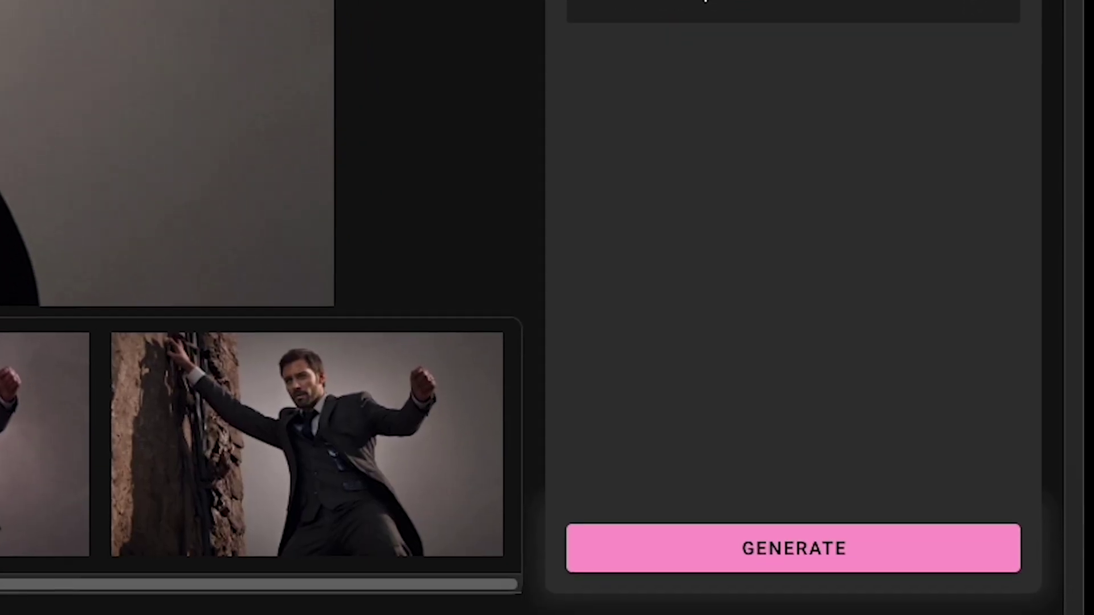
pyautogui.click(761, 561)
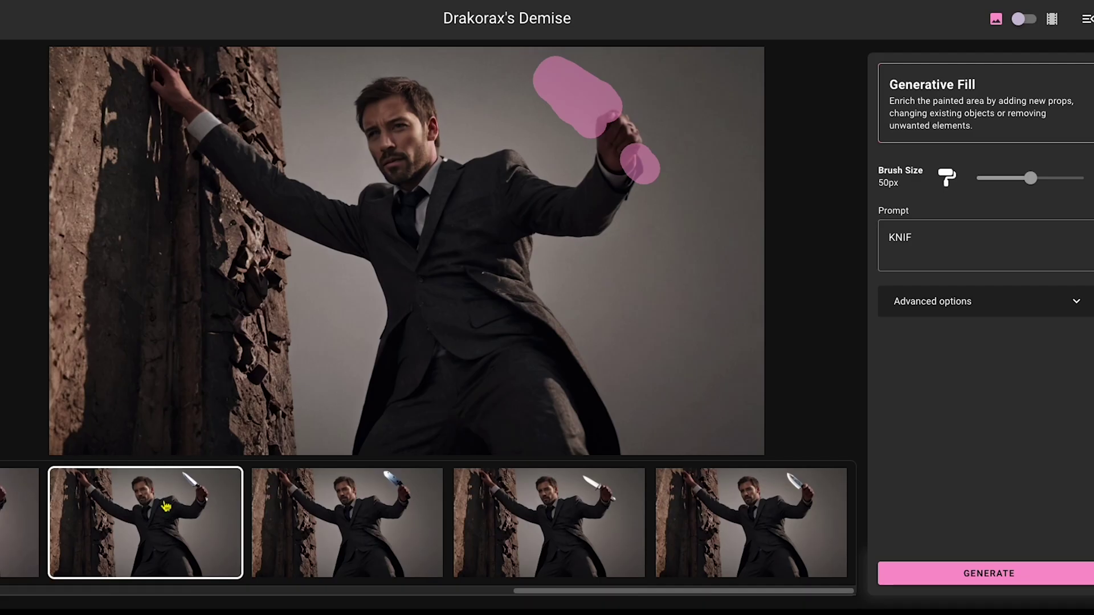
pyautogui.click(163, 507)
pyautogui.click(393, 517)
pyautogui.click(722, 547)
pyautogui.click(233, 527)
pyautogui.click(800, 535)
pyautogui.click(188, 490)
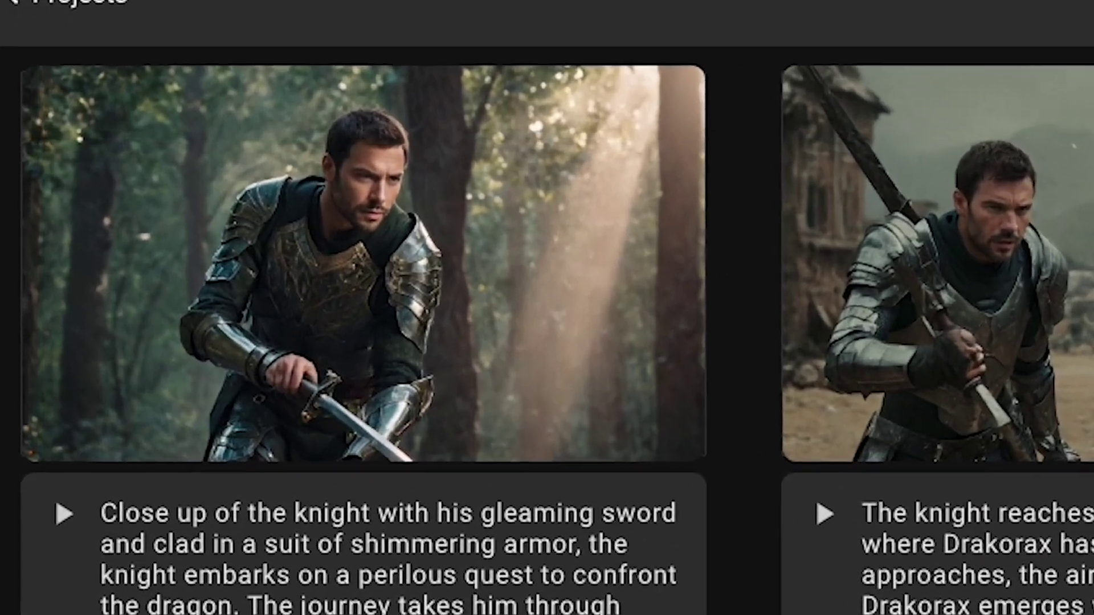
# Step: Set the opening forest shot's camera angle to Shot from below and regenerate its images
pyautogui.moveTo(299, 388)
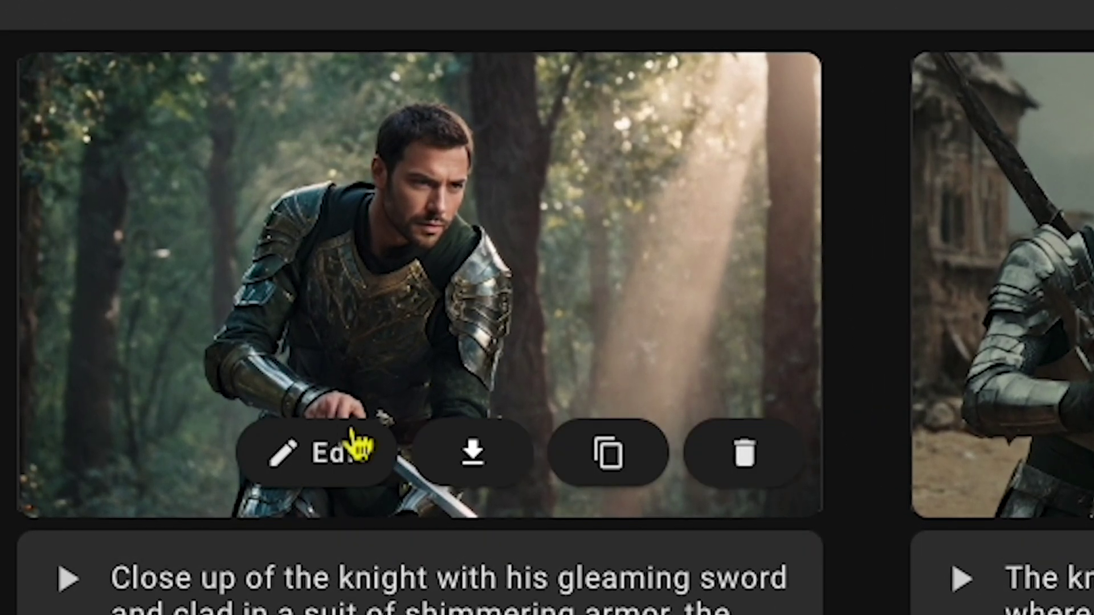
pyautogui.click(330, 471)
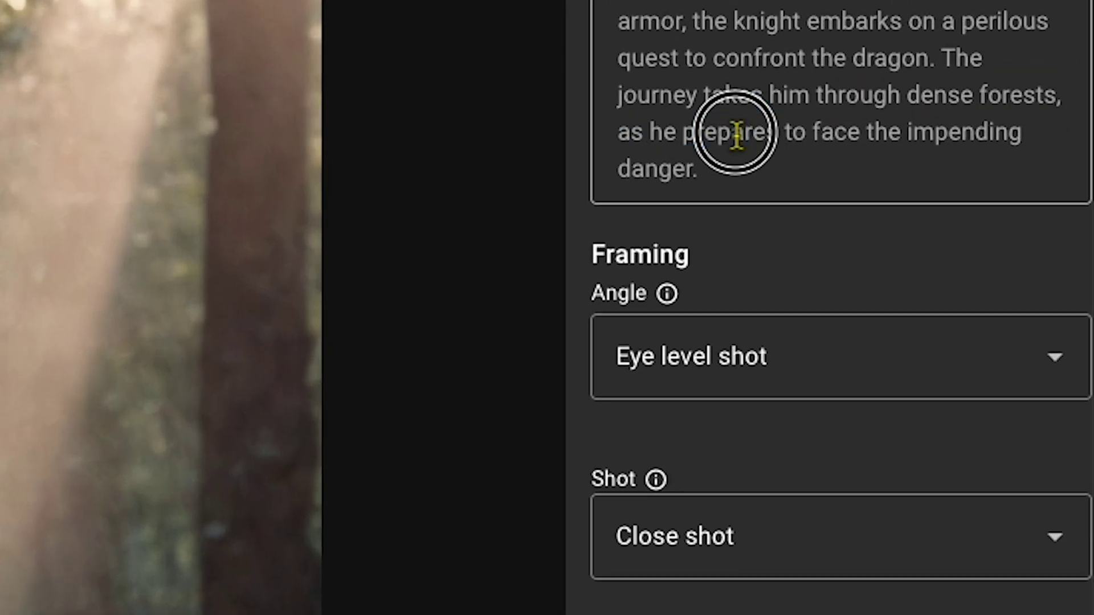
pyautogui.tripleClick(932, 236)
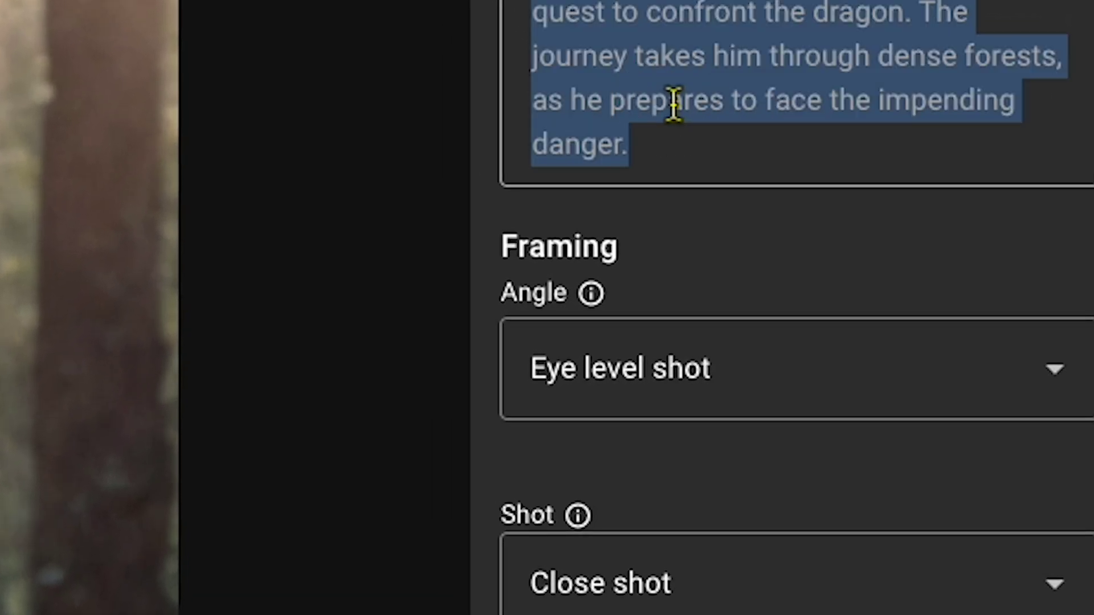
pyautogui.click(672, 128)
pyautogui.click(744, 325)
pyautogui.click(740, 285)
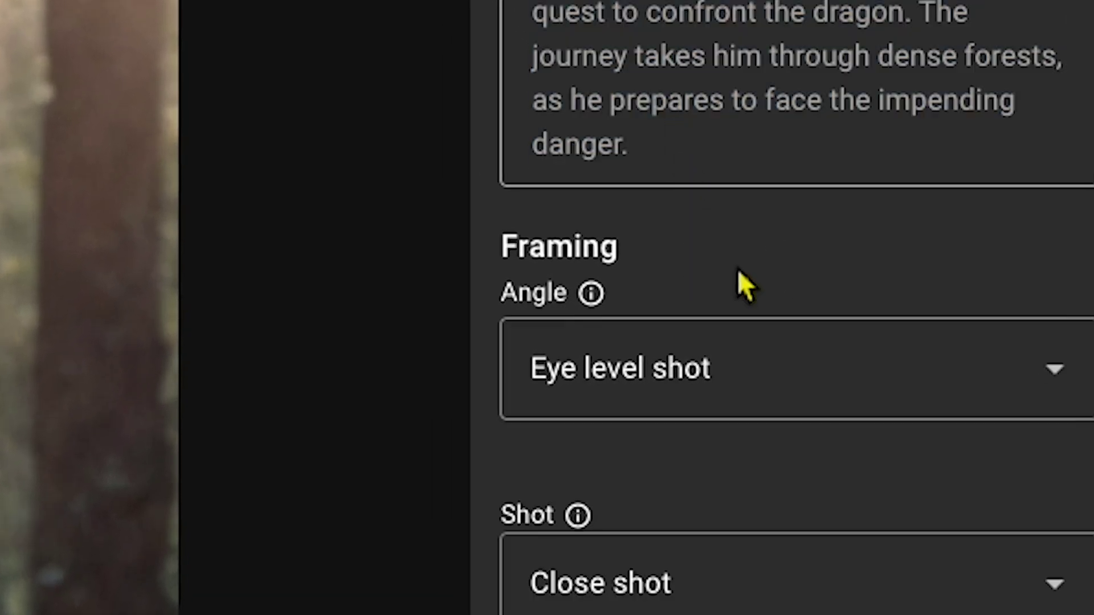
pyautogui.click(751, 391)
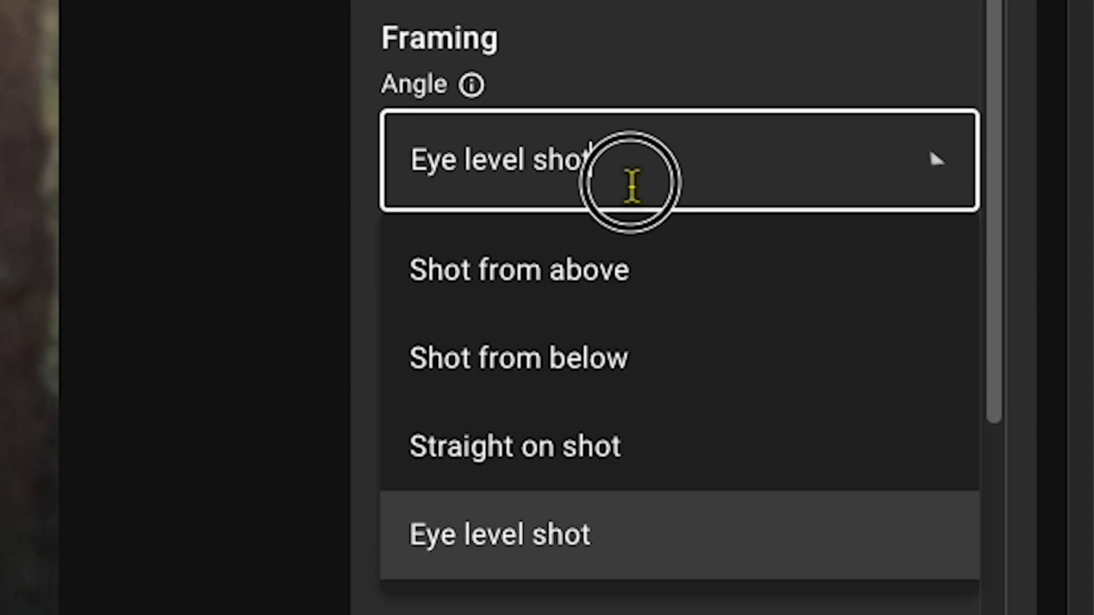
pyautogui.click(508, 367)
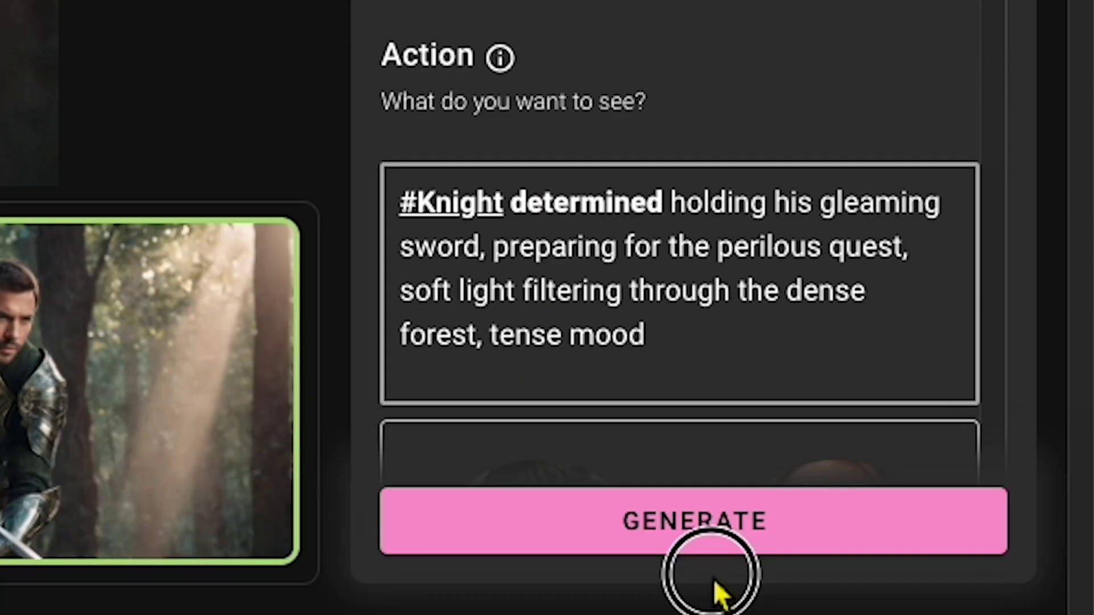
pyautogui.click(687, 546)
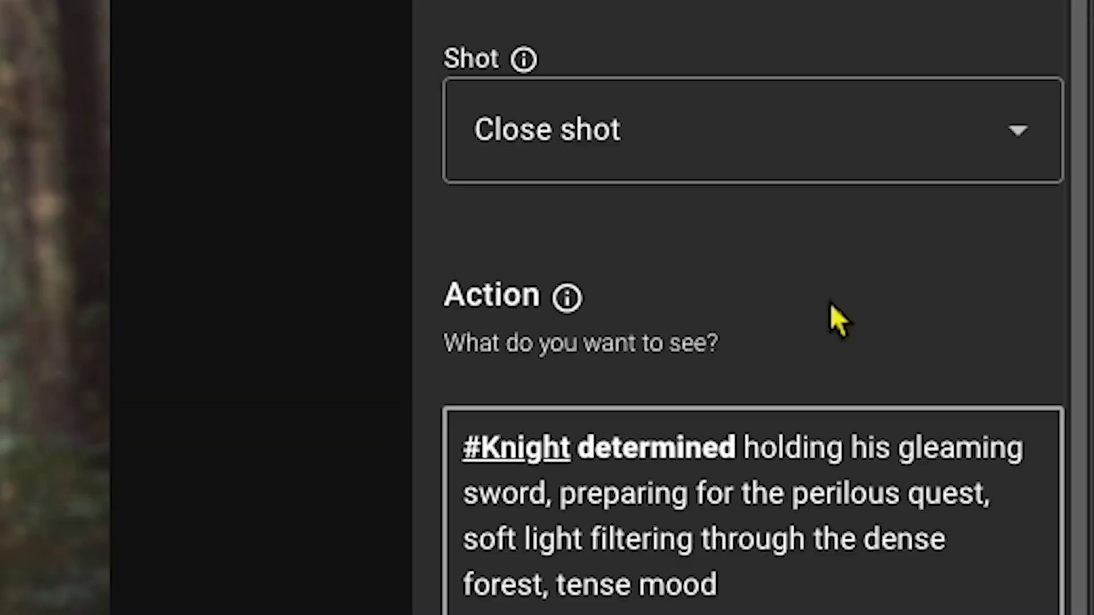
pyautogui.click(739, 139)
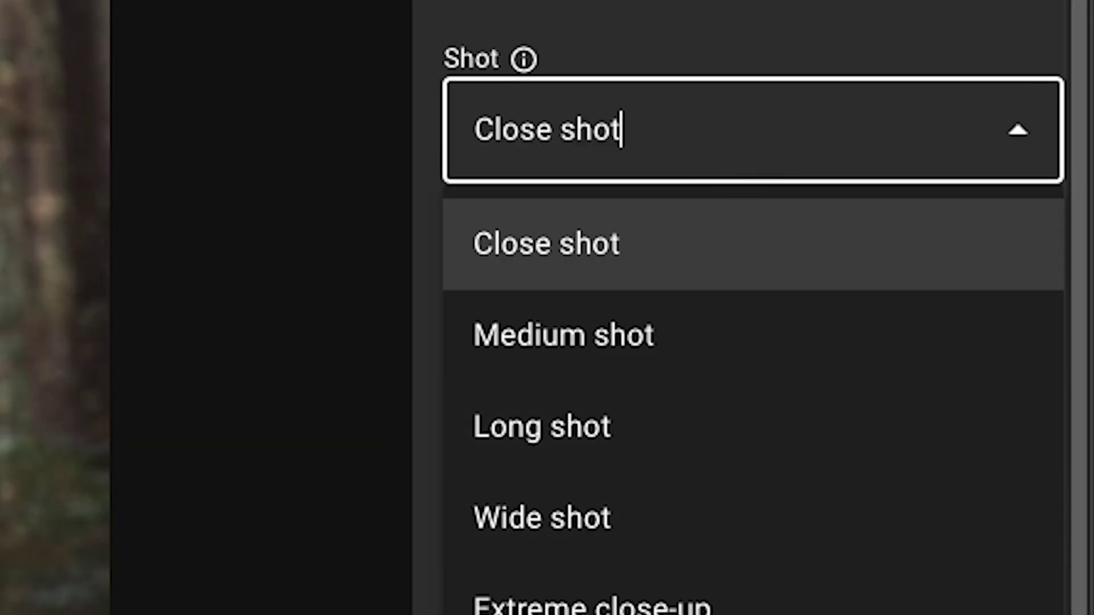
# Step: Change 'soft light filtering' to 'Dark light filtering' in the opening shot's prompt and regenerate
pyautogui.press('Escape')
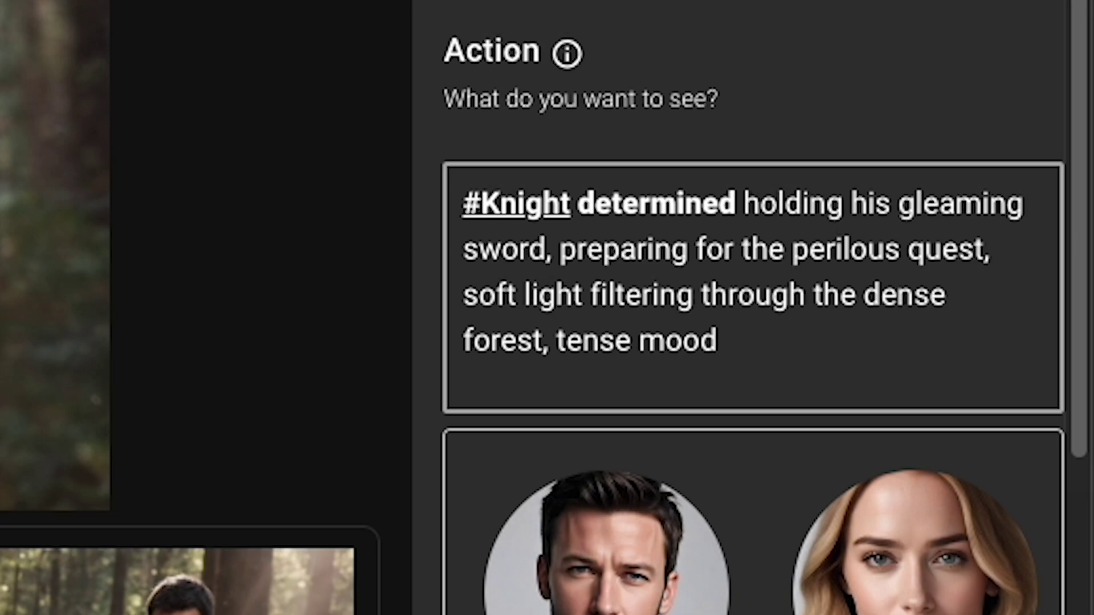
pyautogui.moveTo(462, 295); pyautogui.dragTo(704, 294)
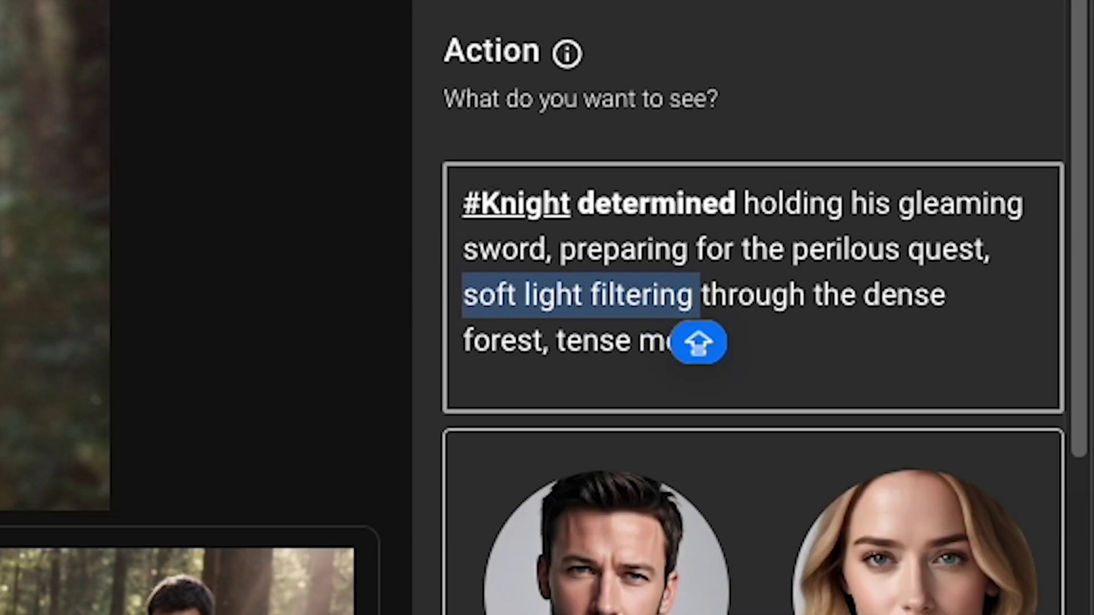
pyautogui.click(502, 295)
pyautogui.press('BackSpace')
pyautogui.press('BackSpace')
pyautogui.press('BackSpace')
pyautogui.press('BackSpace')
pyautogui.write('Da')
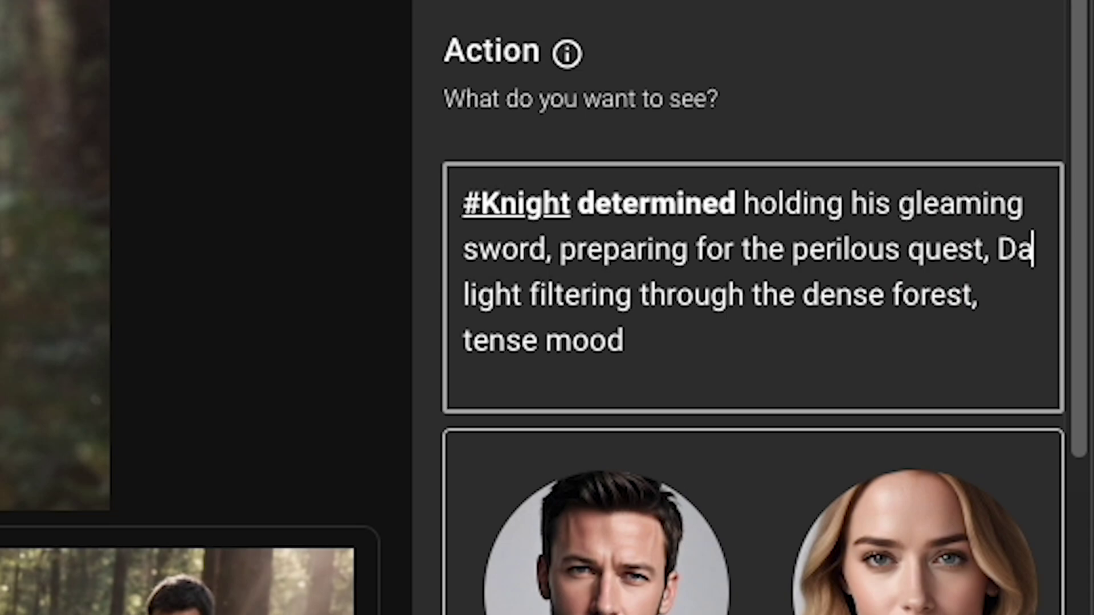
pyautogui.write('rk')
pyautogui.click(654, 549)
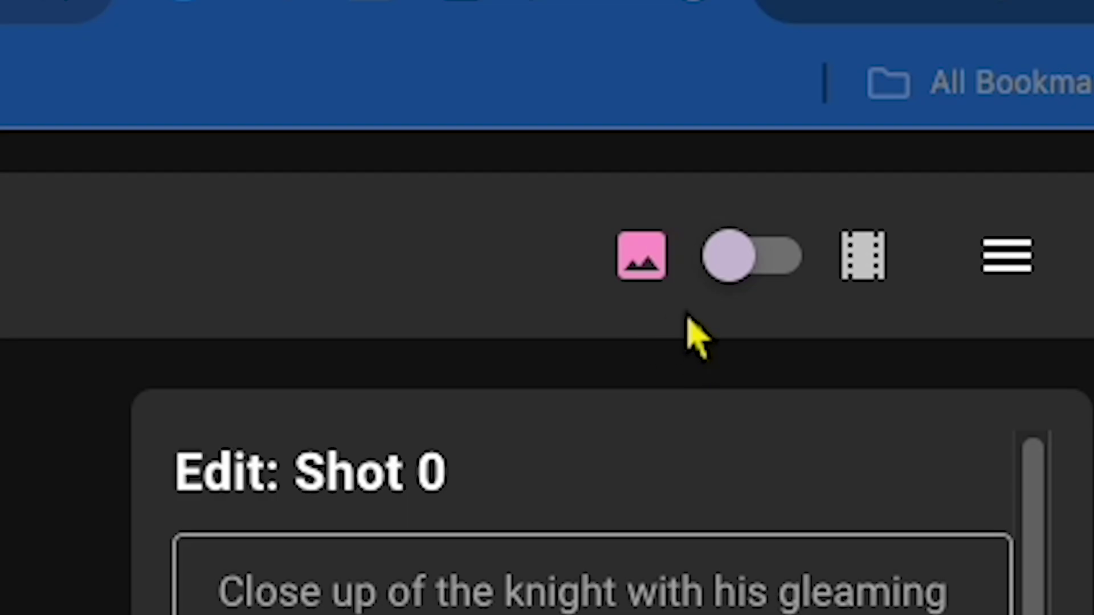
pyautogui.click(764, 275)
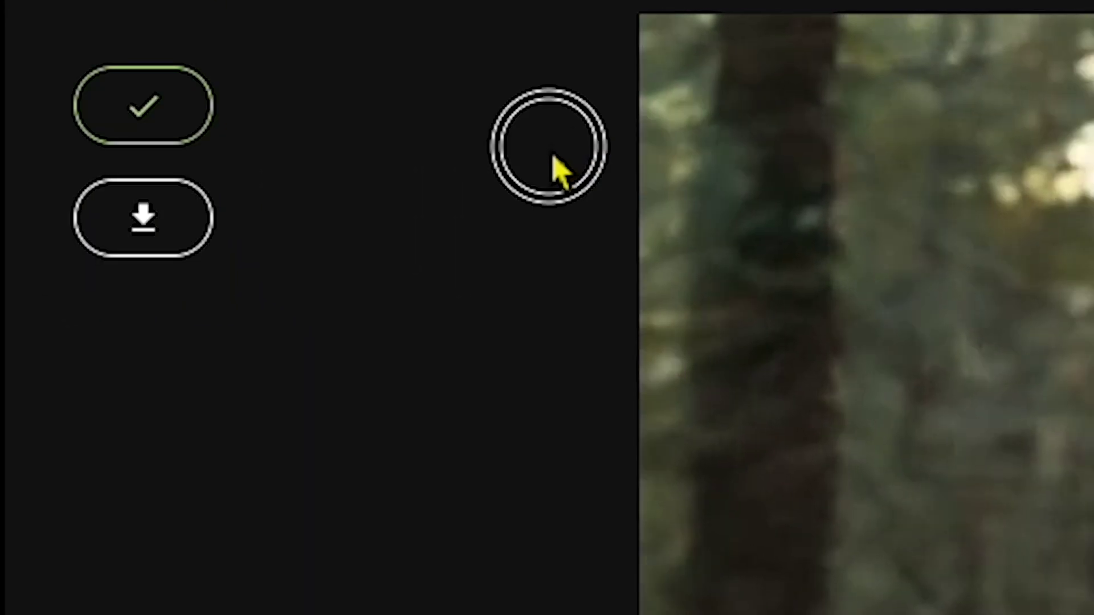
# Step: Assign the generated medium-motion clip to the storyboard and export the storyboard as a video
pyautogui.click(152, 110)
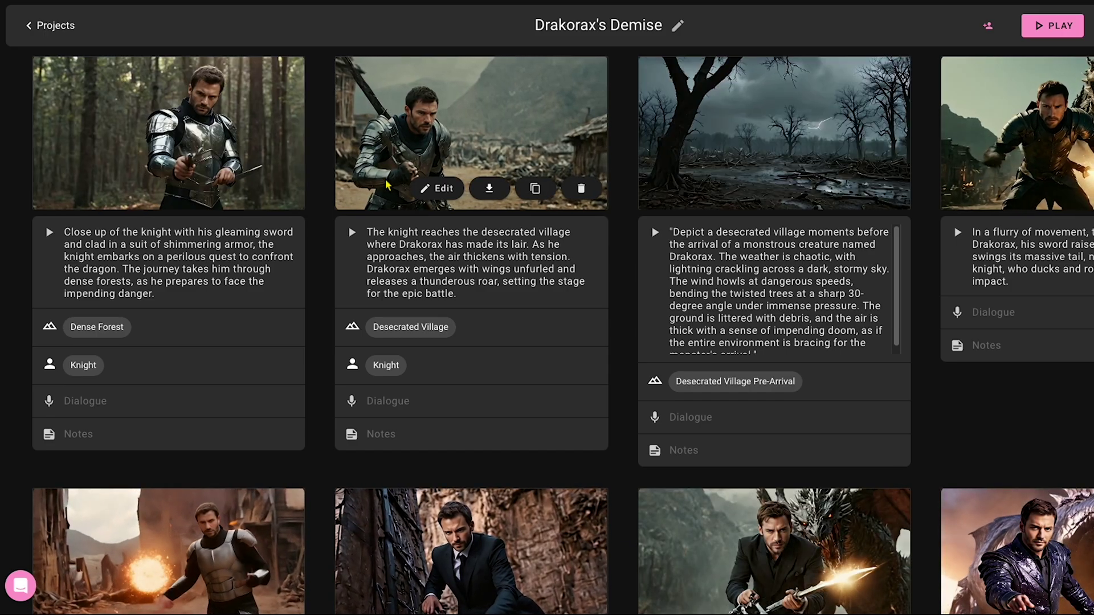
pyautogui.scroll(-10, 467, 351)
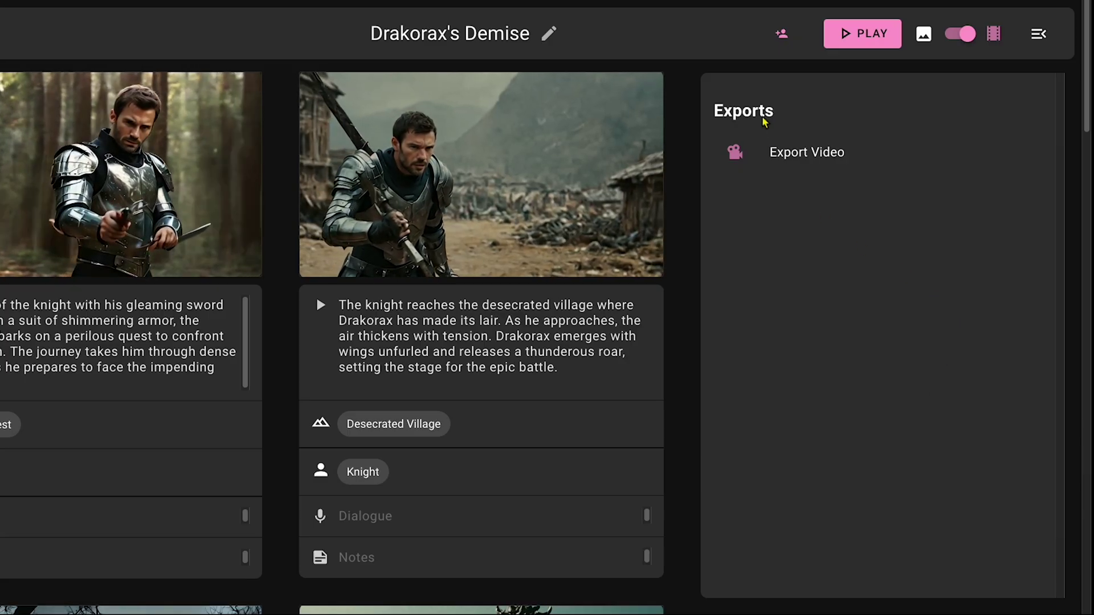
pyautogui.click(801, 153)
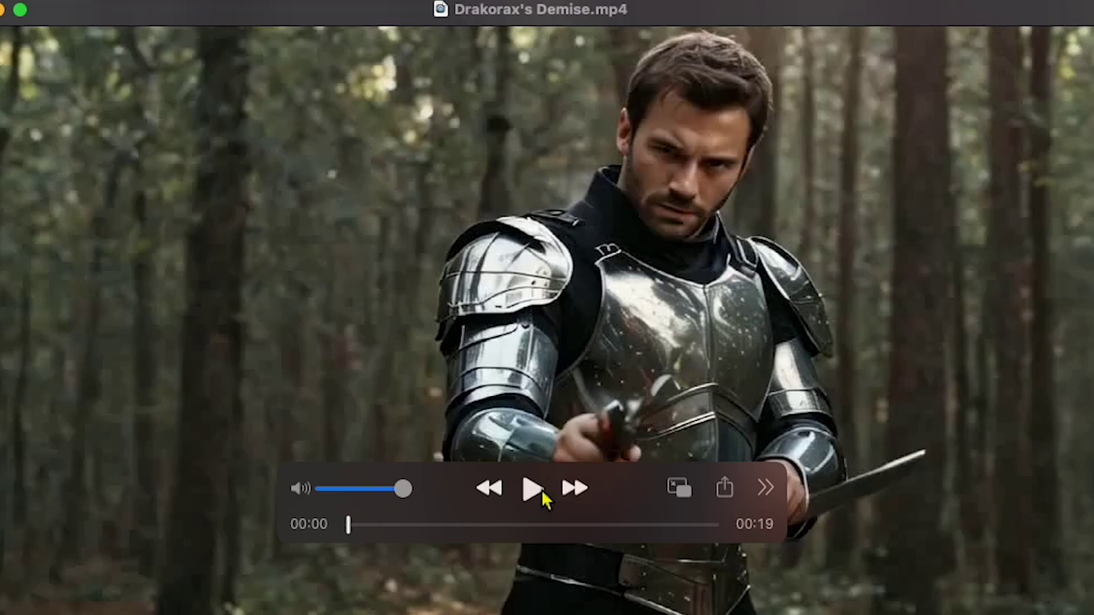
# Step: Play back the exported Drakorax's Demise.mp4 storyboard video in the player window
pyautogui.click(541, 491)
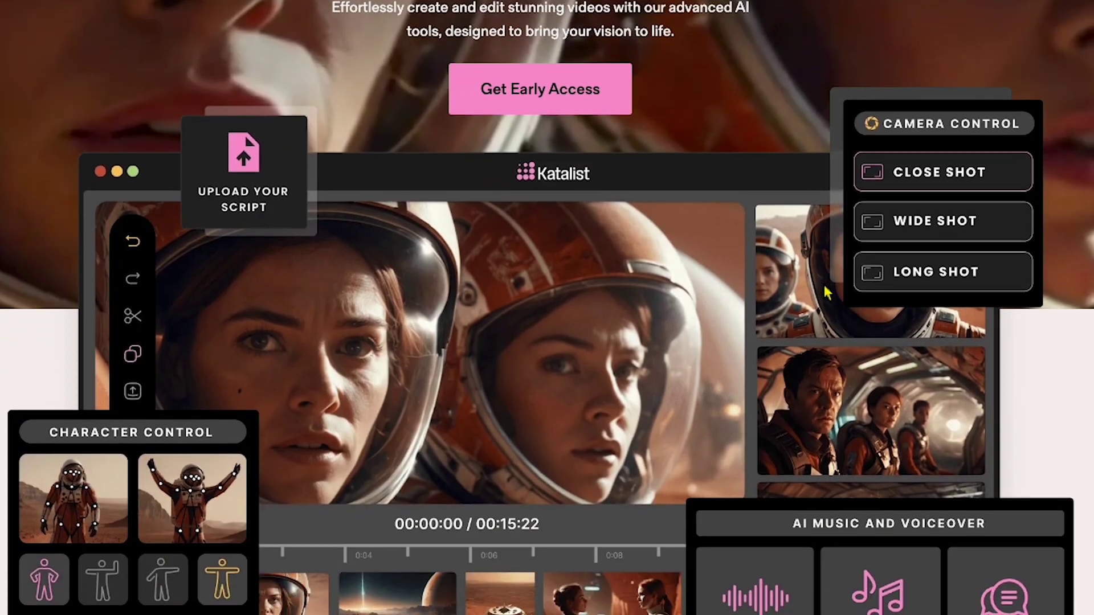
pyautogui.scroll(-4, 827, 294)
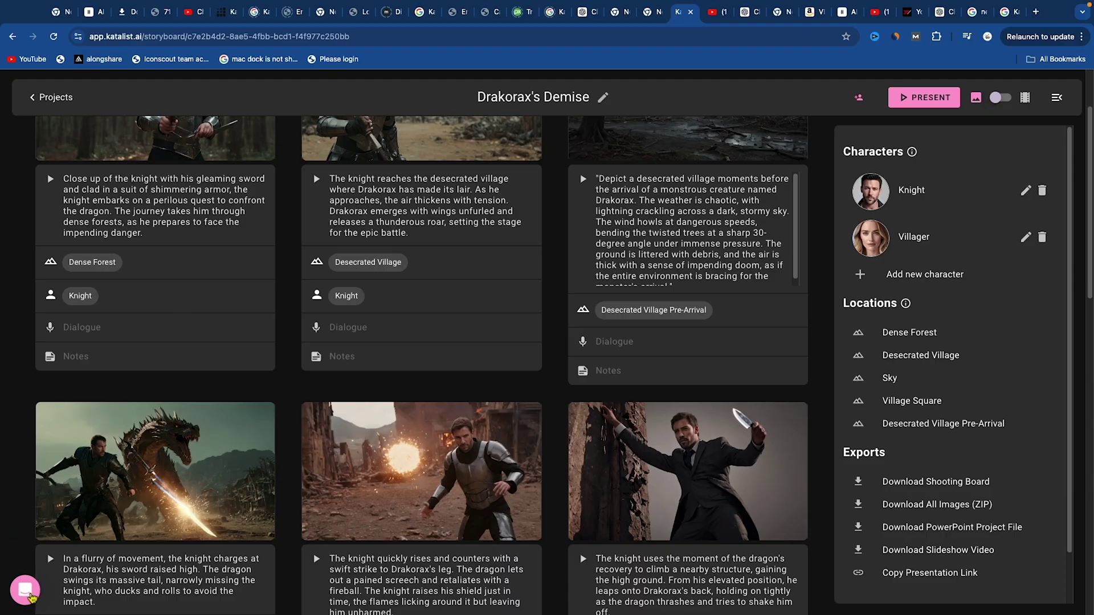
# Step: Start a new question to the Fin AI Agent through the Intercom Messages panel
pyautogui.click(29, 594)
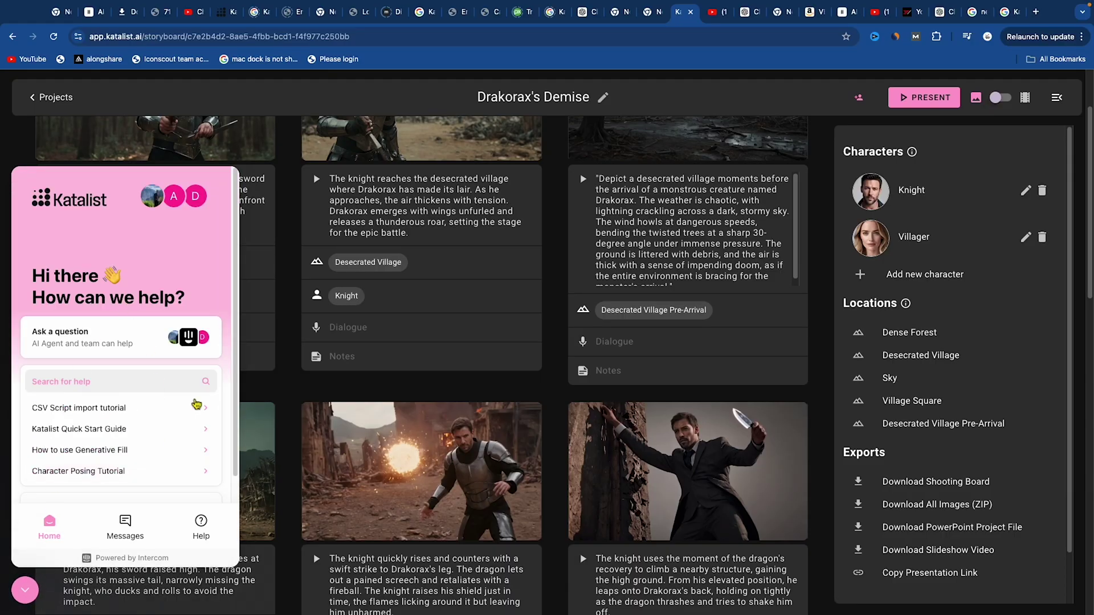
pyautogui.click(125, 525)
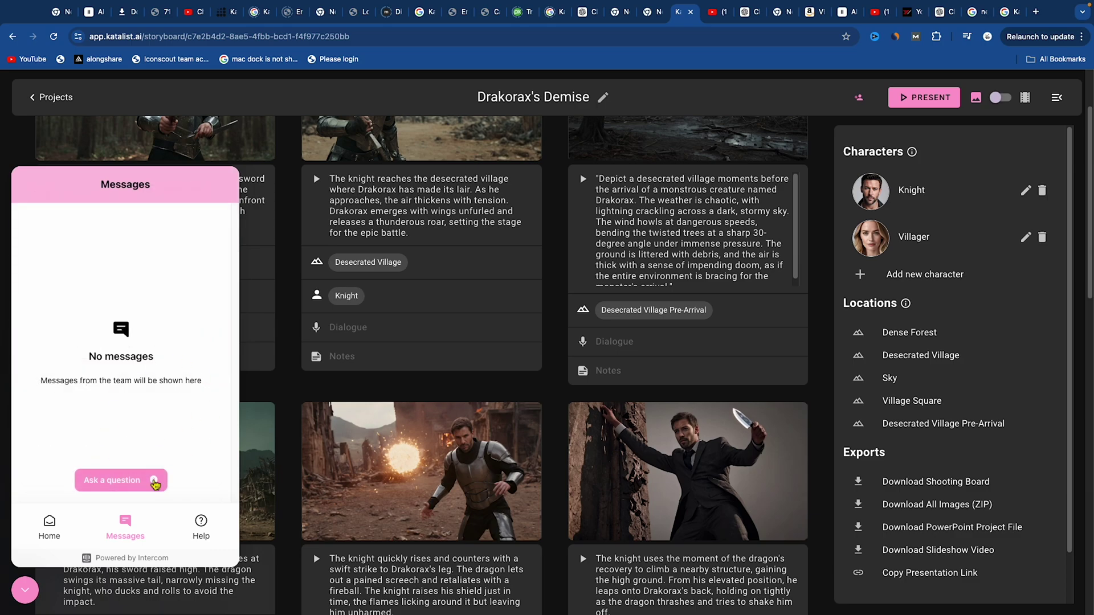
pyautogui.click(119, 484)
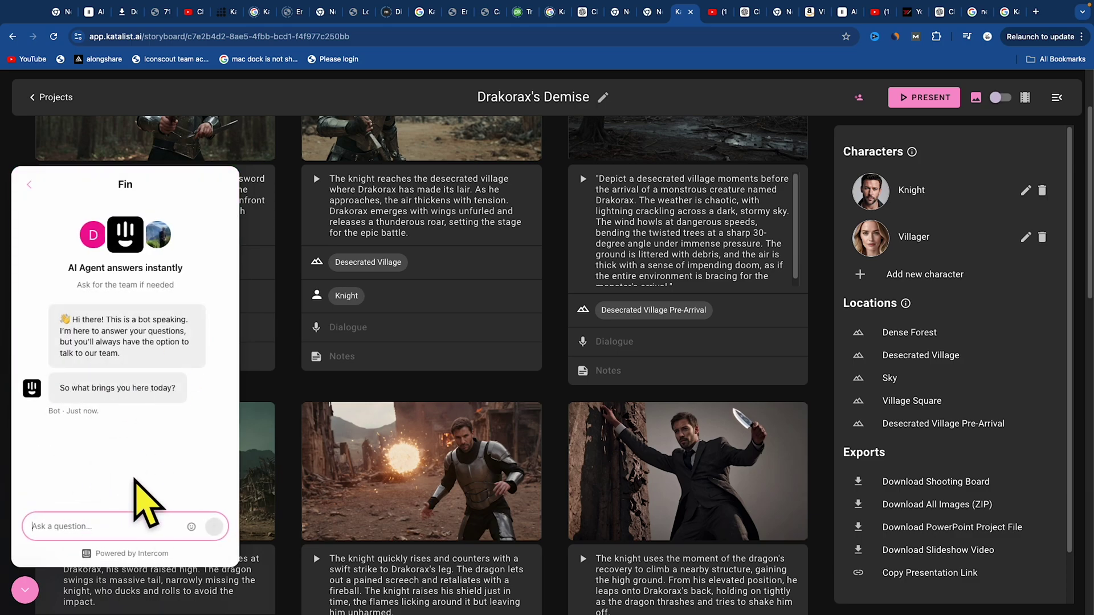